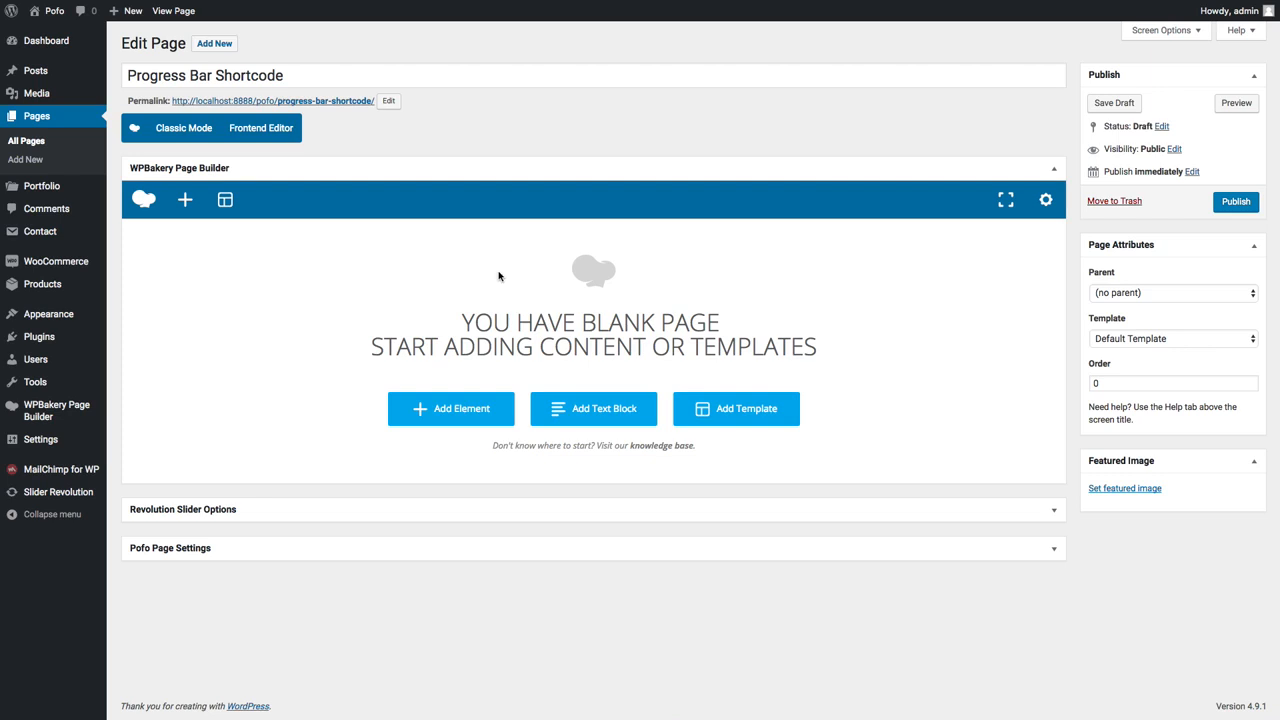
# Step: Add a row to the blank page and insert a Pofo Progress Bar element in it
pyautogui.click(440, 412)
pyautogui.click(323, 148)
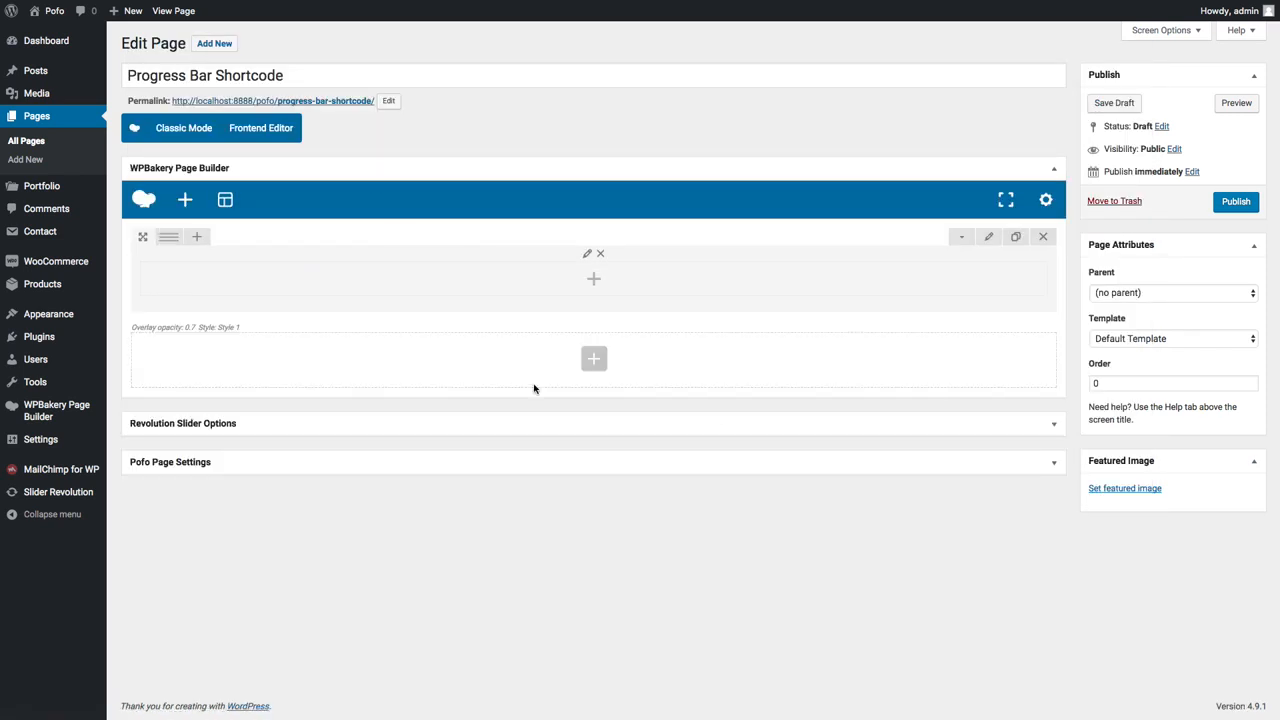
pyautogui.click(594, 281)
pyautogui.click(233, 102)
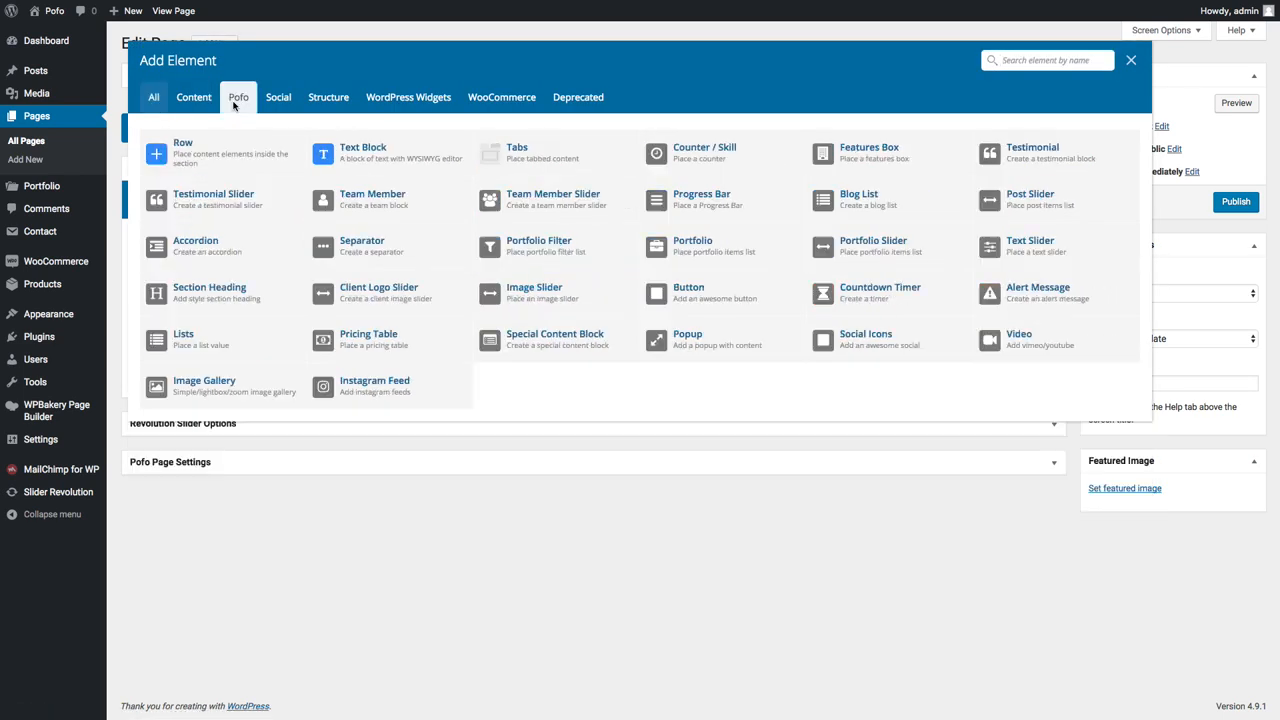
pyautogui.click(688, 200)
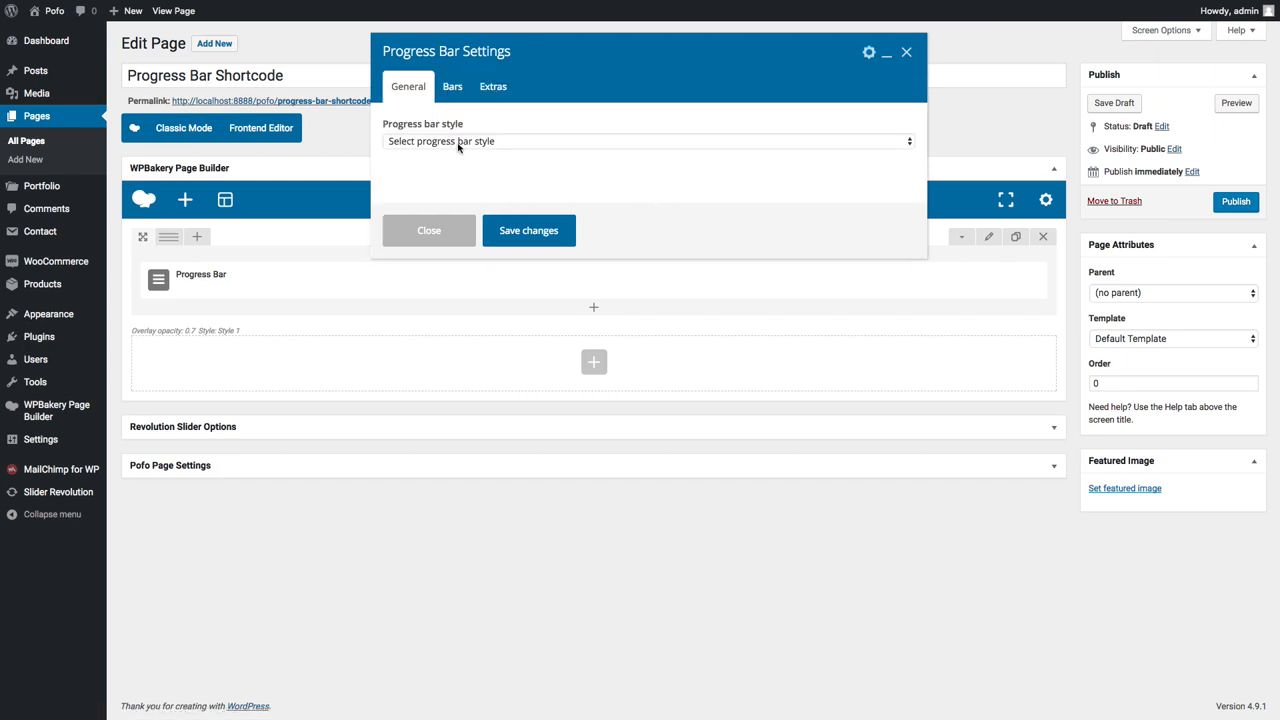
# Step: Preview the Style 1, Style 2 and Style 3 designs for the progress bar
pyautogui.click(459, 145)
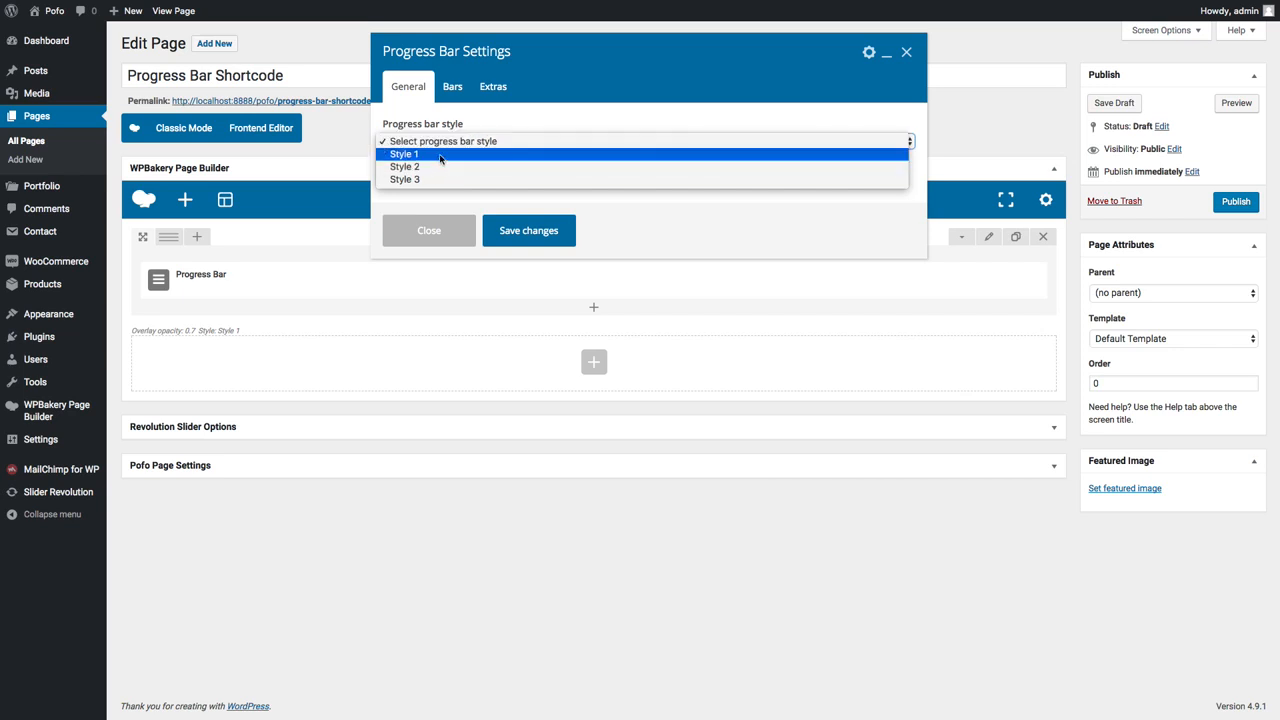
pyautogui.click(438, 156)
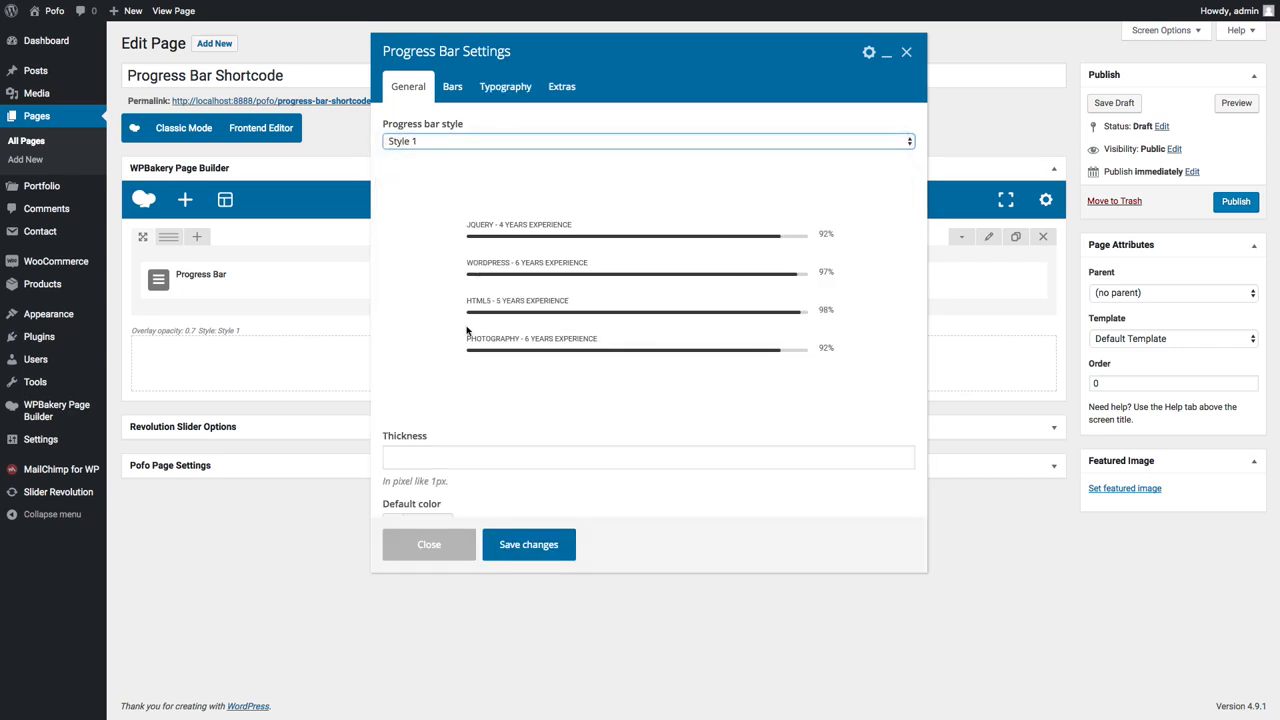
pyautogui.click(468, 146)
pyautogui.click(474, 156)
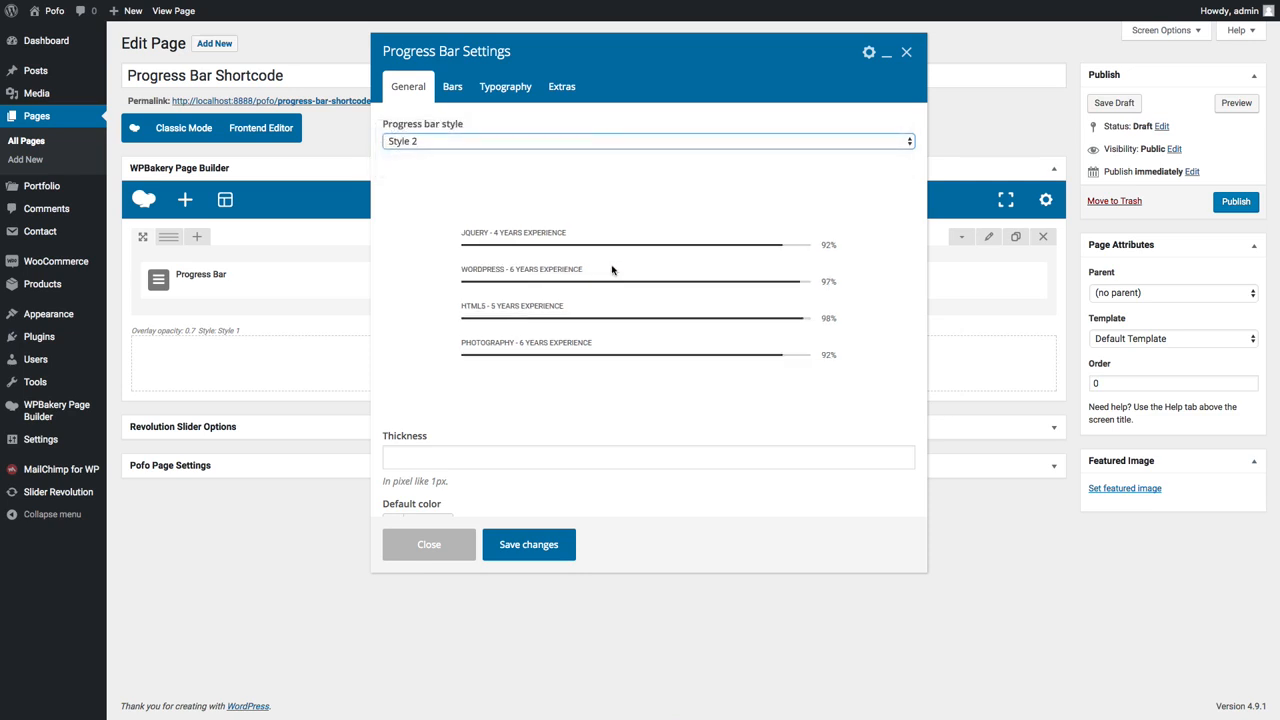
pyautogui.click(462, 146)
pyautogui.click(459, 154)
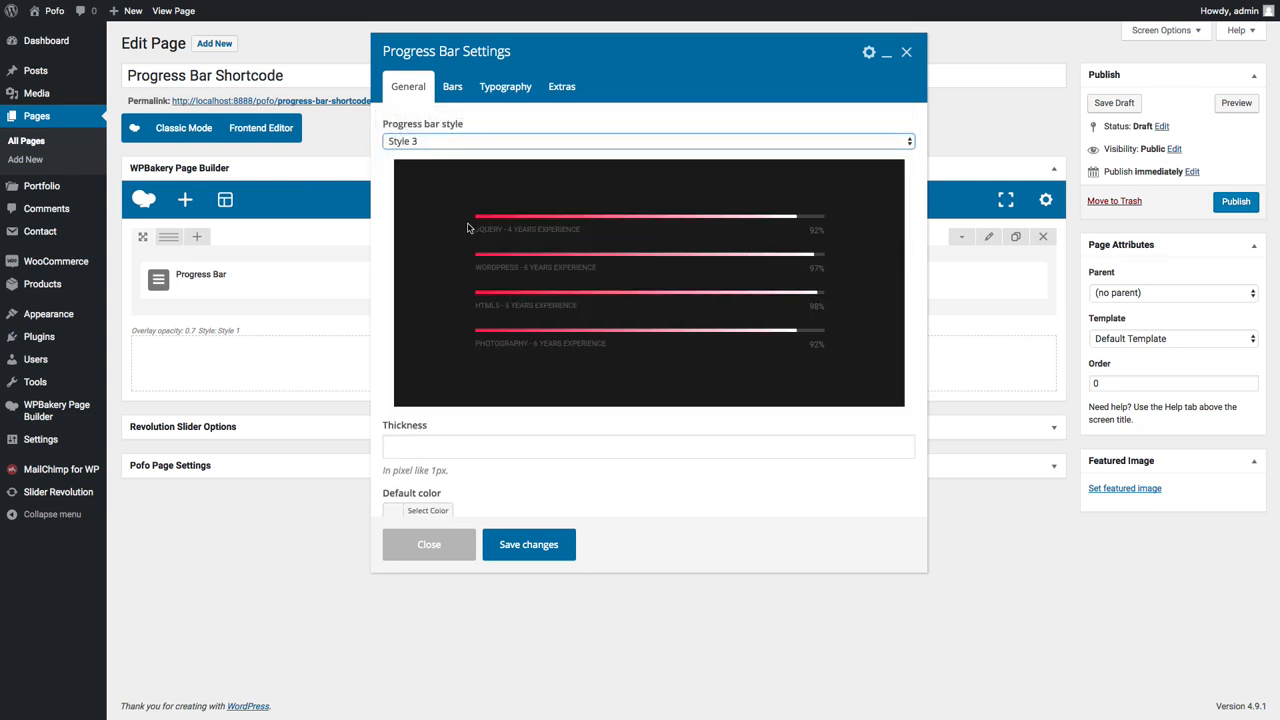
# Step: Set the progress bar style to Style 1 and its thickness to 5px
pyautogui.click(432, 142)
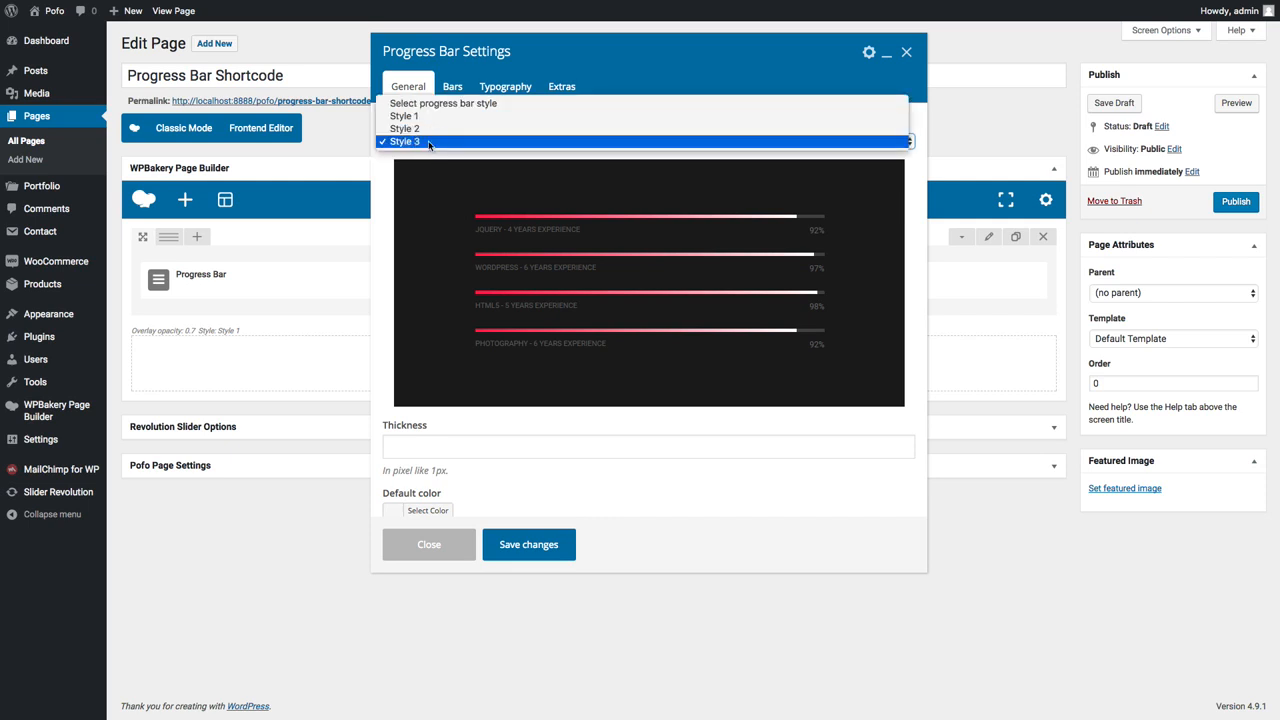
pyautogui.click(412, 116)
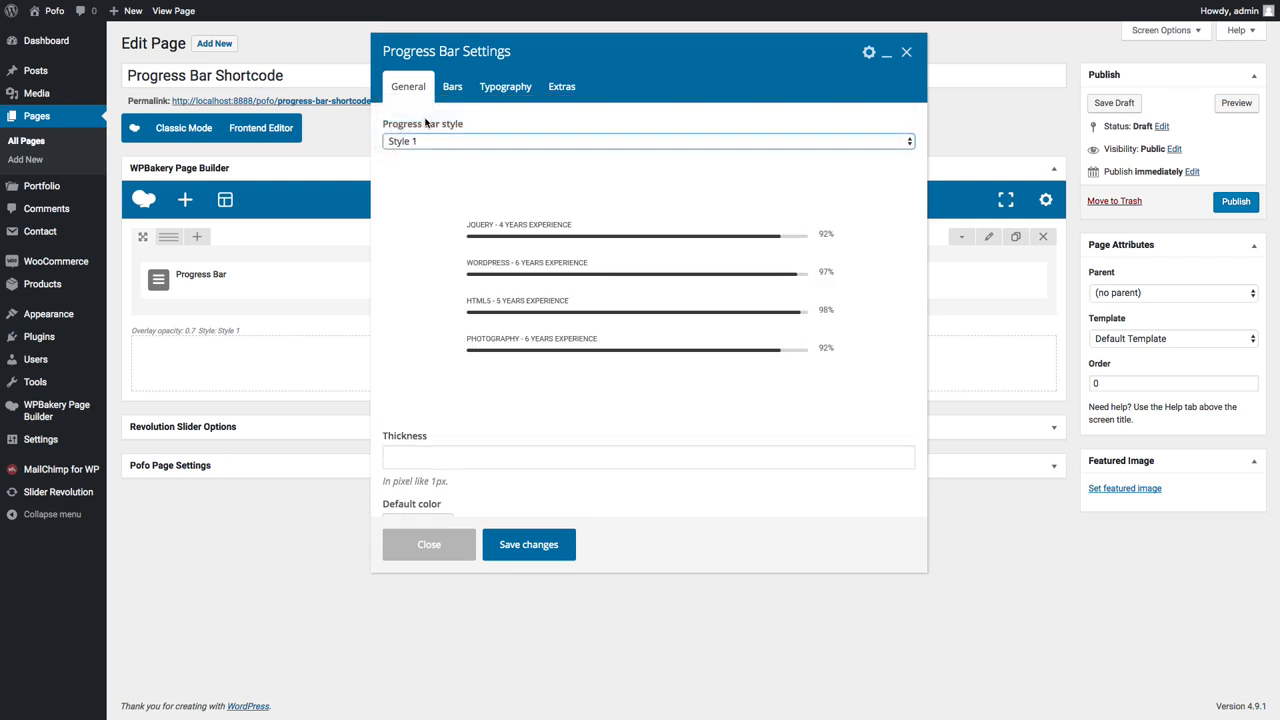
pyautogui.click(570, 414)
pyautogui.write('5')
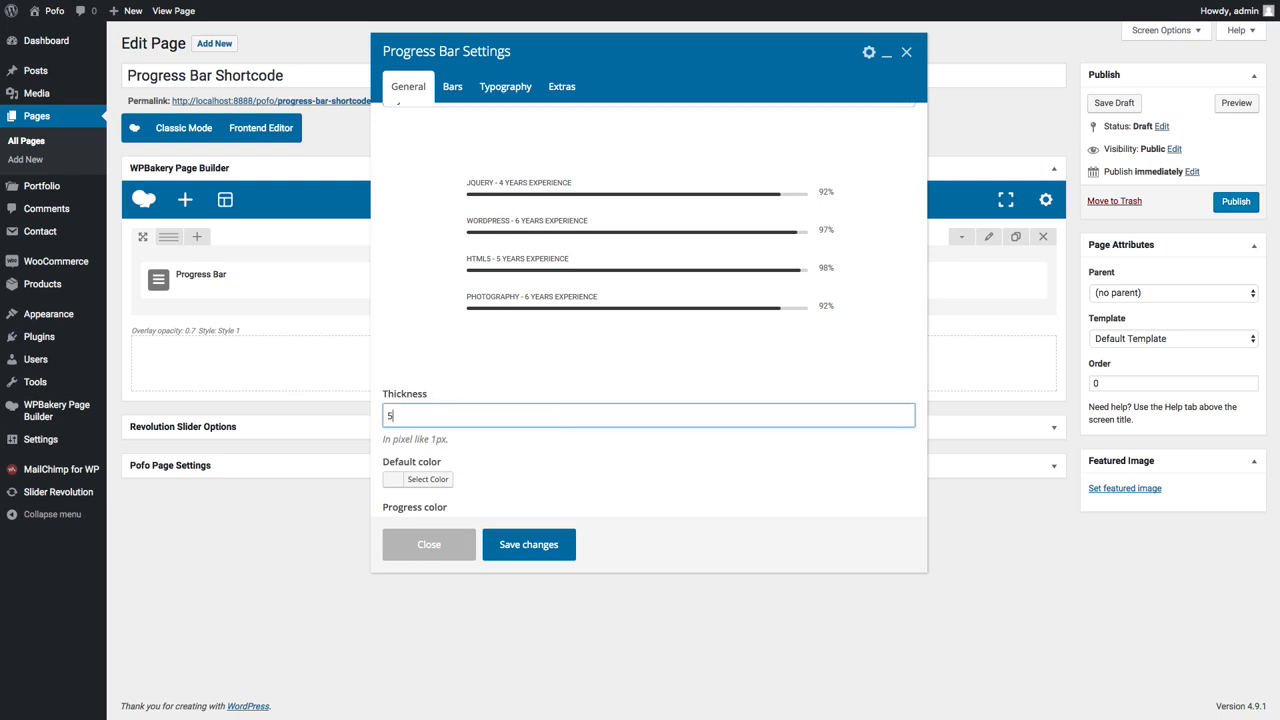
pyautogui.write('px')
# Step: Set the progress bar's default color to orange (#dd9933)
pyautogui.scroll(-1, 550, 424)
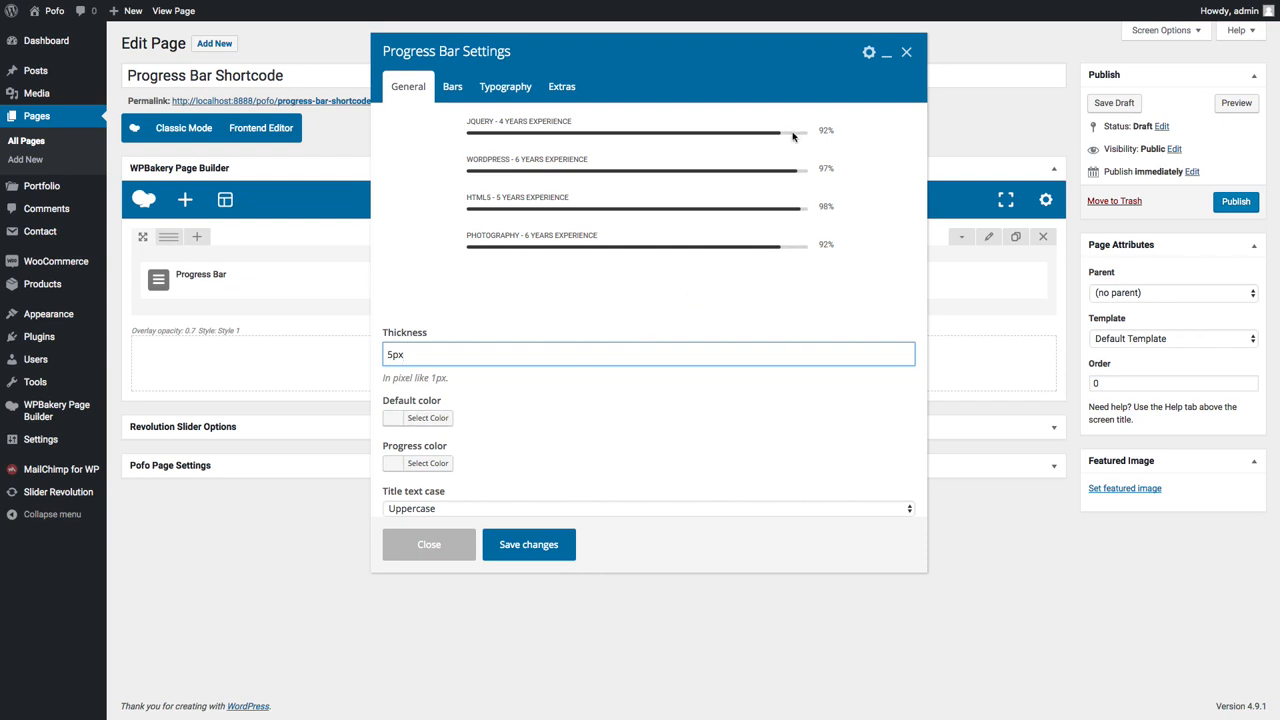
pyautogui.click(393, 419)
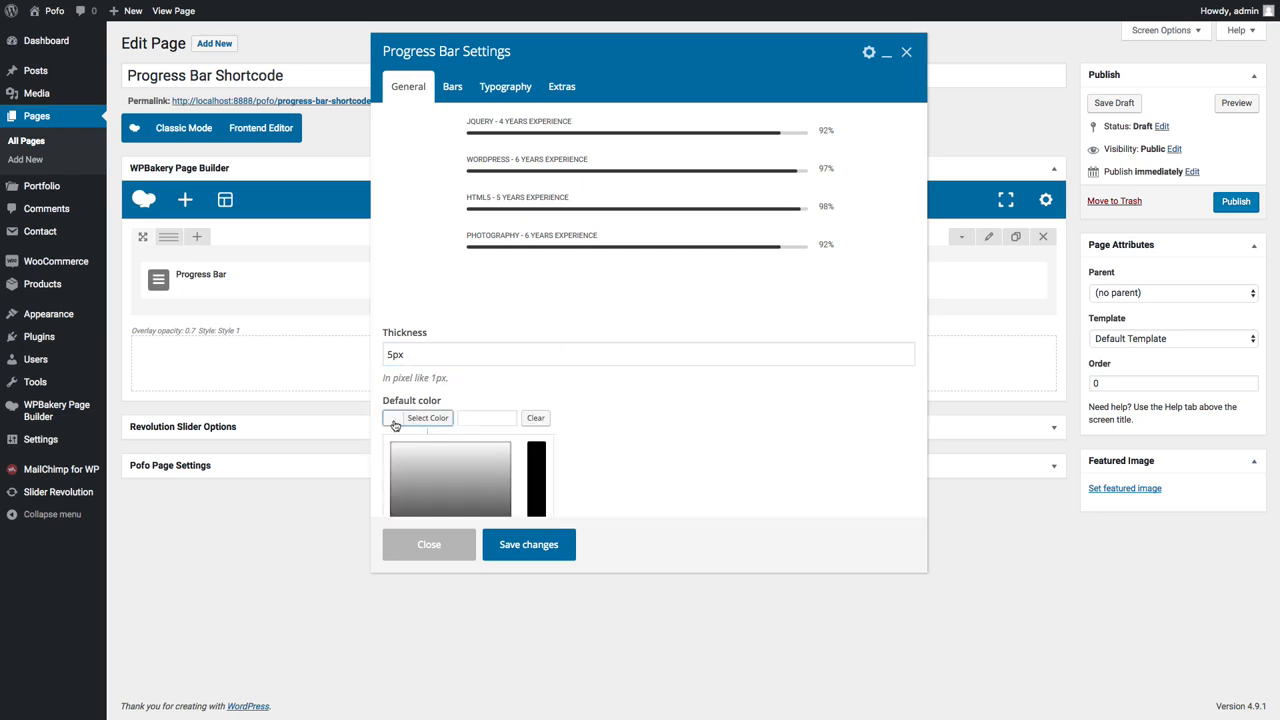
pyautogui.scroll(-3, 395, 425)
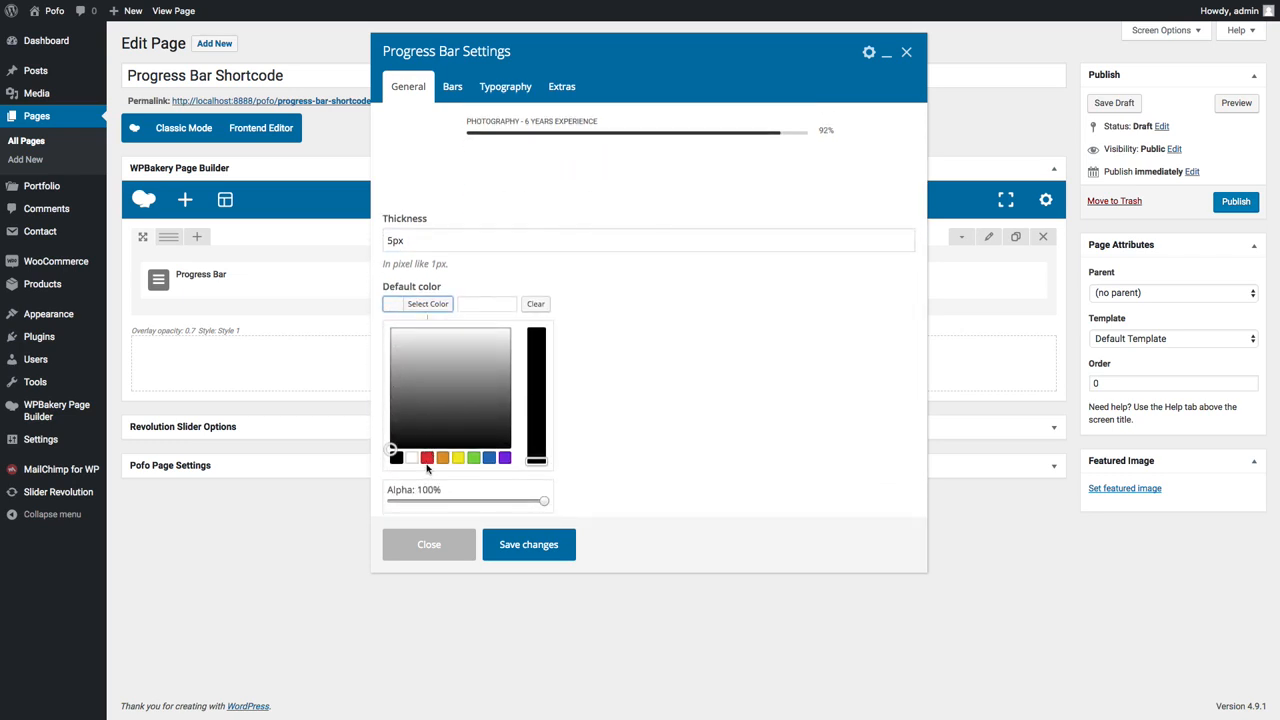
pyautogui.click(441, 458)
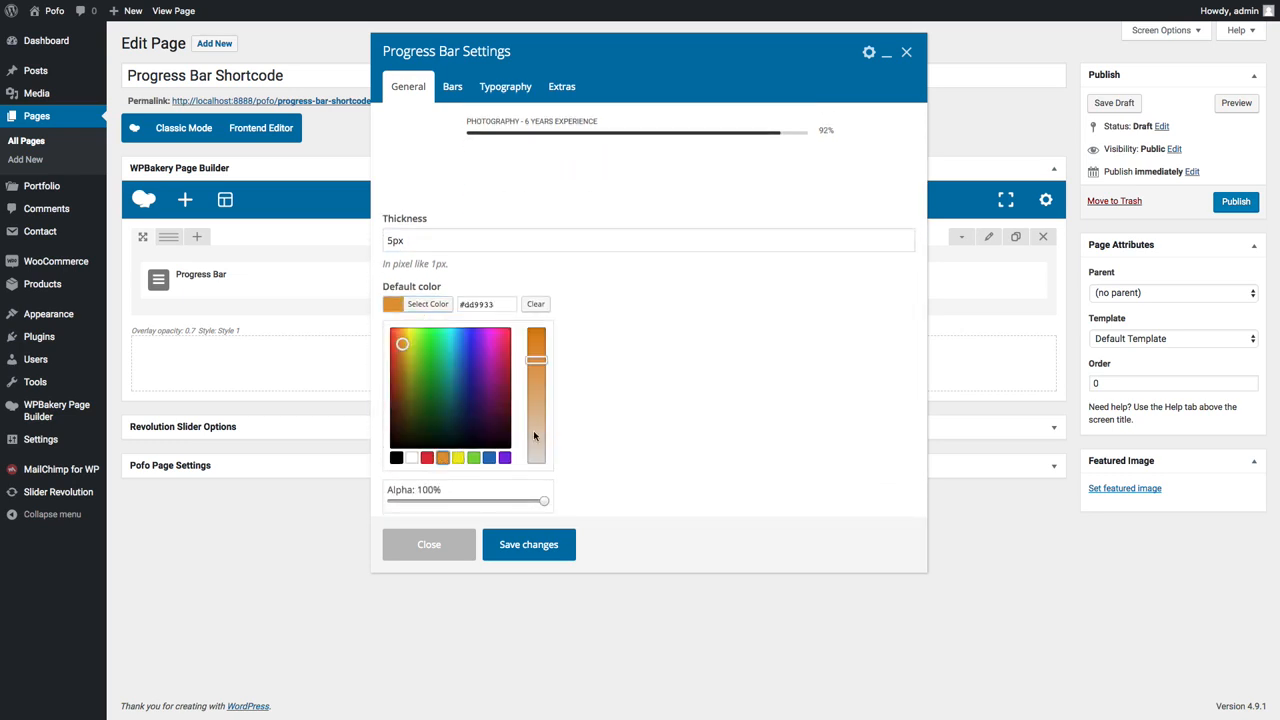
pyautogui.click(605, 407)
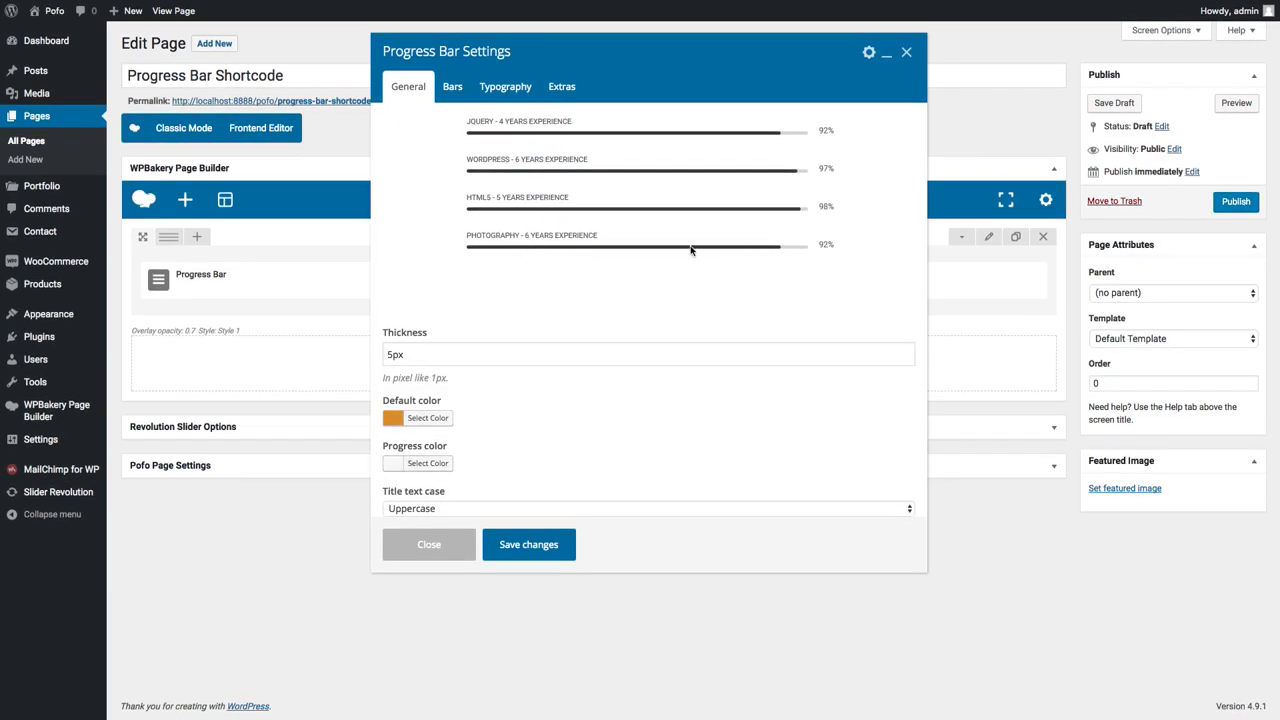
# Step: Set the progress color to red (#dd3333) and choose Uppercase as the title text case
pyautogui.click(403, 463)
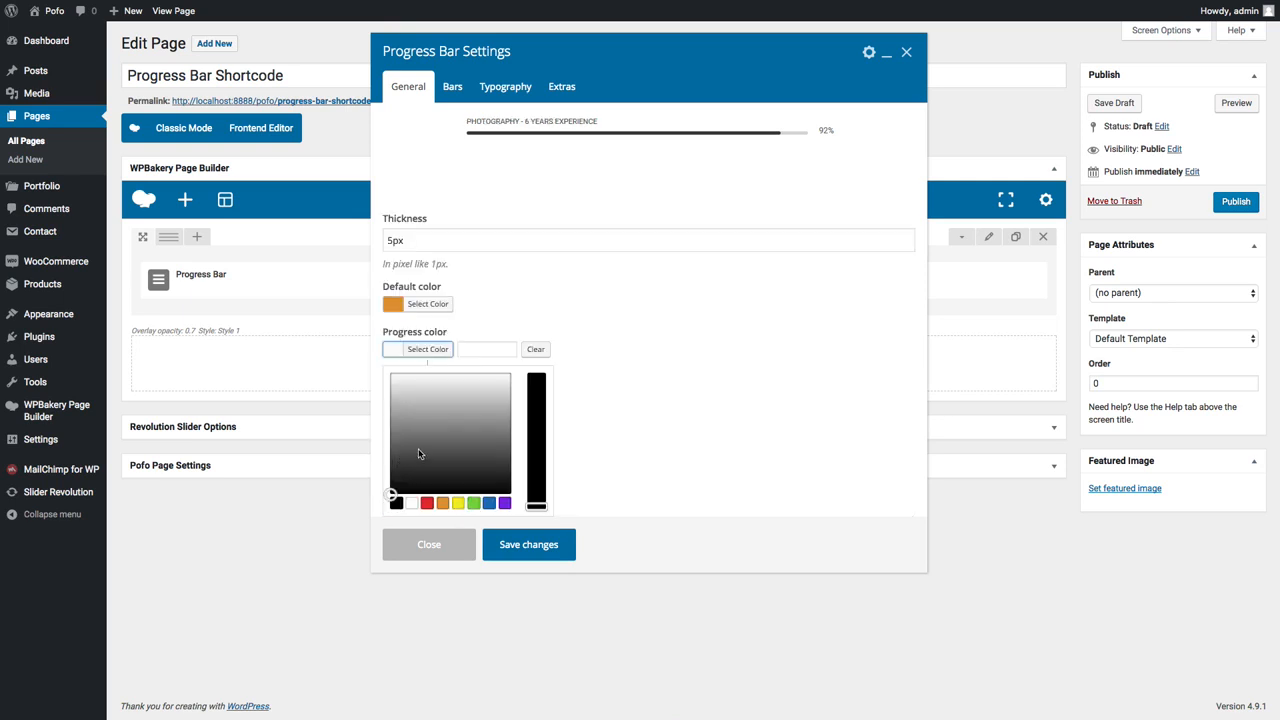
pyautogui.click(427, 461)
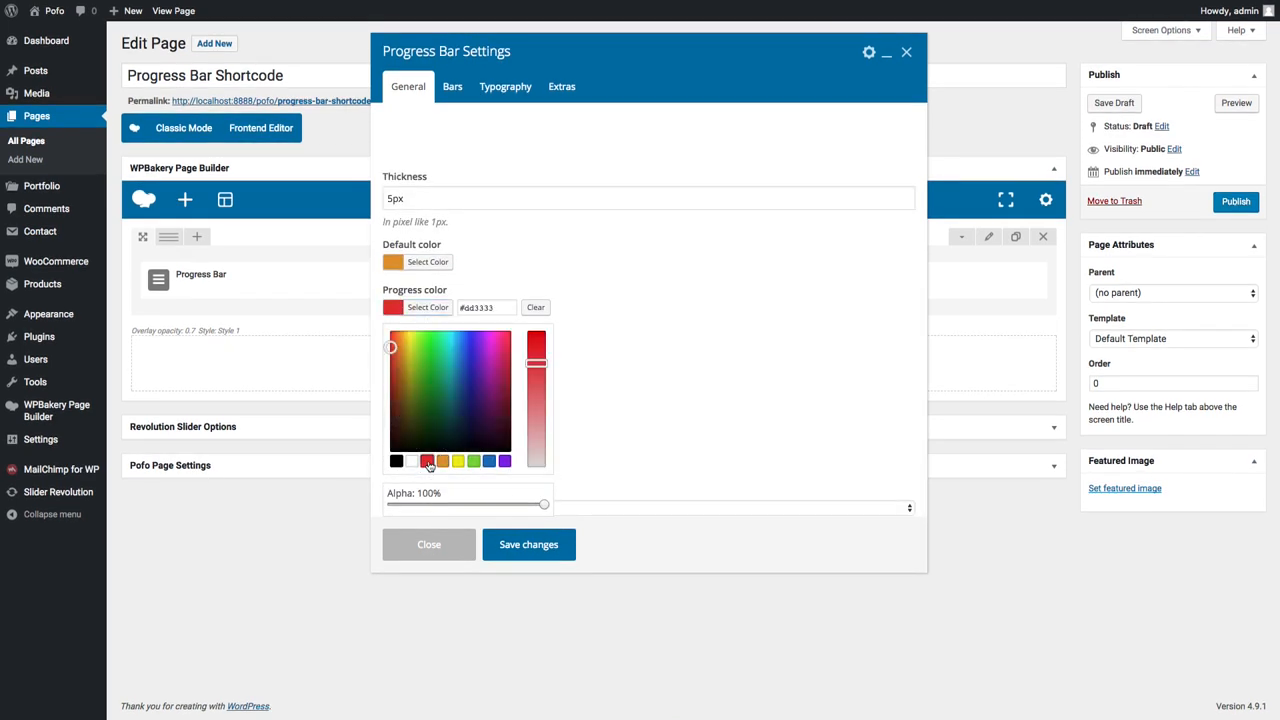
pyautogui.click(665, 400)
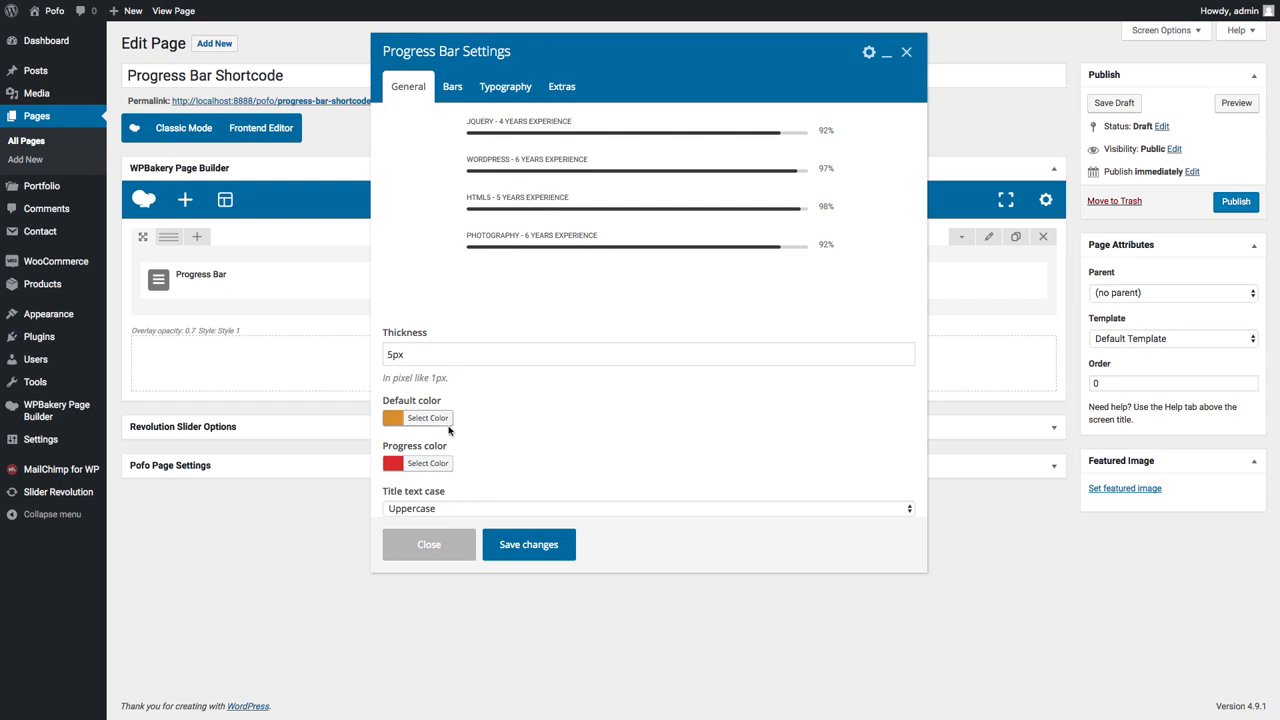
pyautogui.click(447, 508)
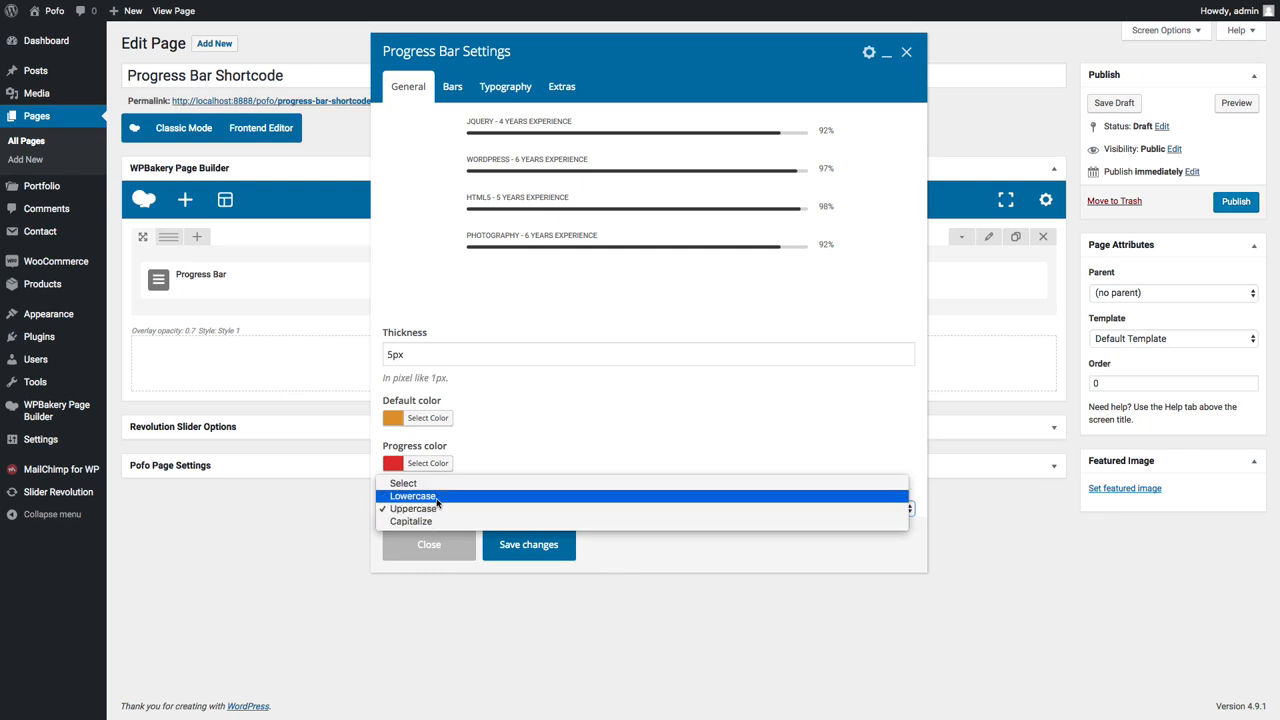
pyautogui.click(432, 509)
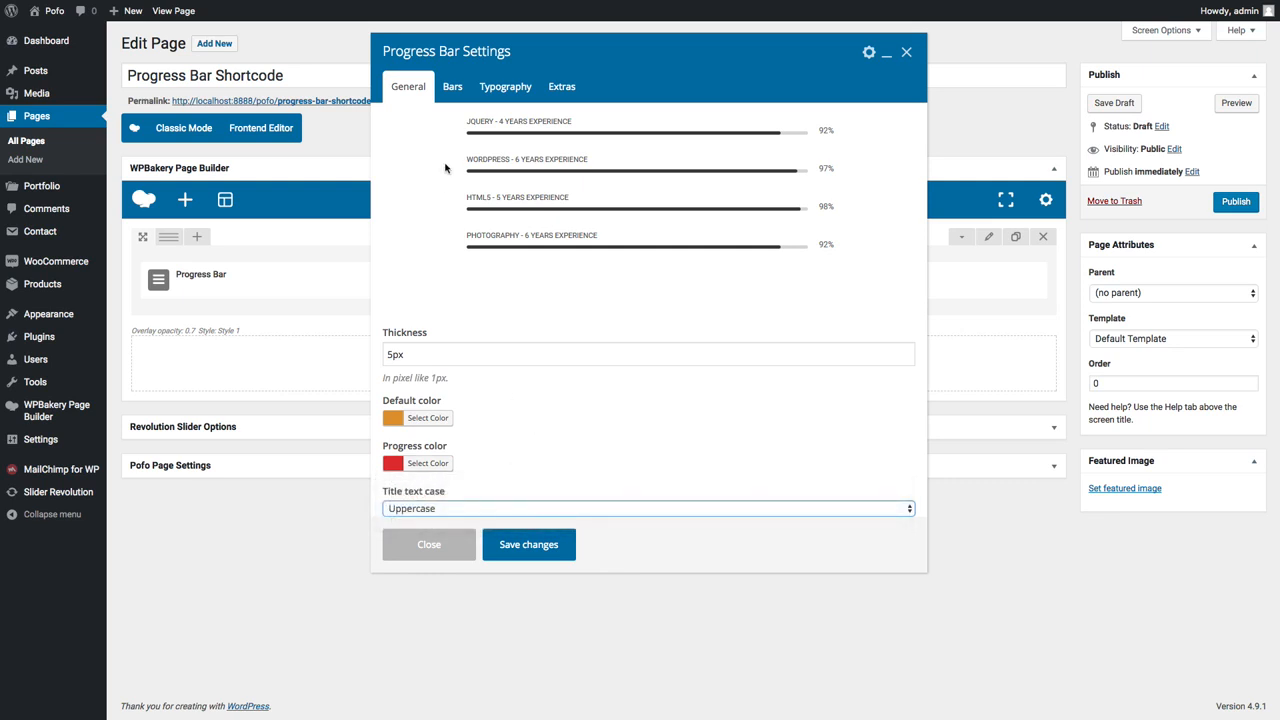
# Step: Fill in the first progress bar with the title "Design" and the value 80
pyautogui.click(452, 87)
pyautogui.click(846, 151)
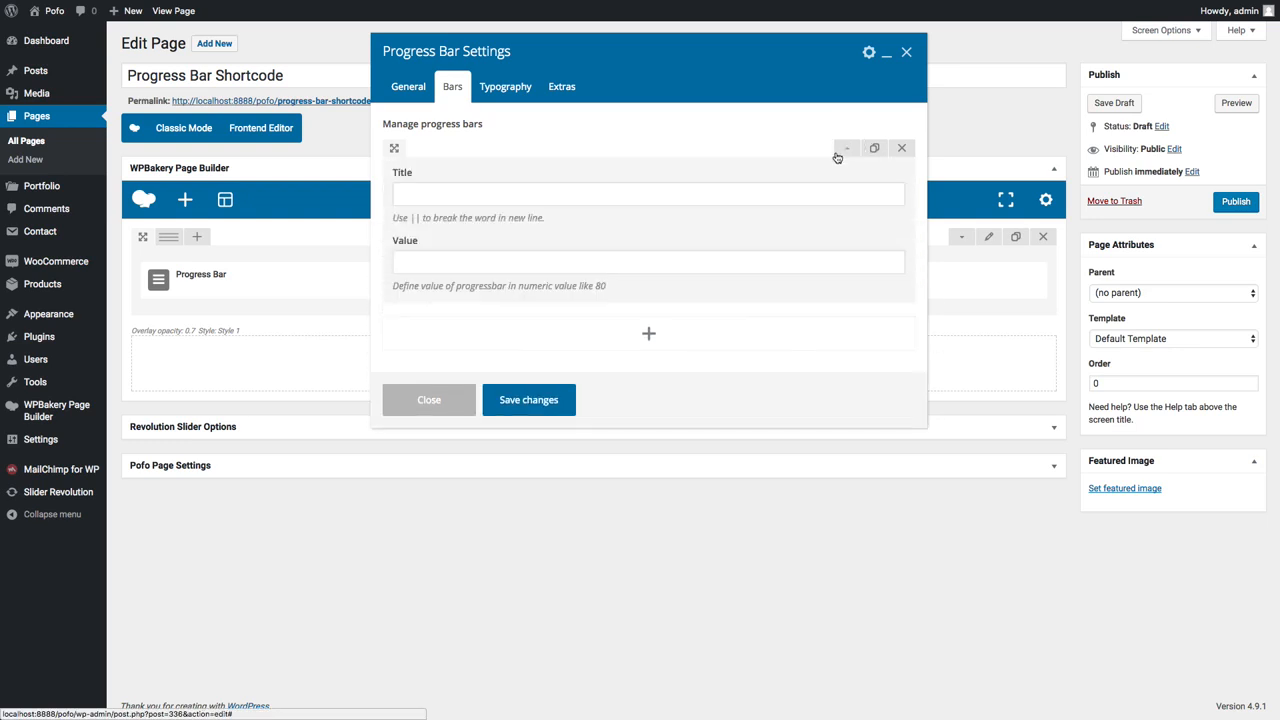
pyautogui.click(466, 192)
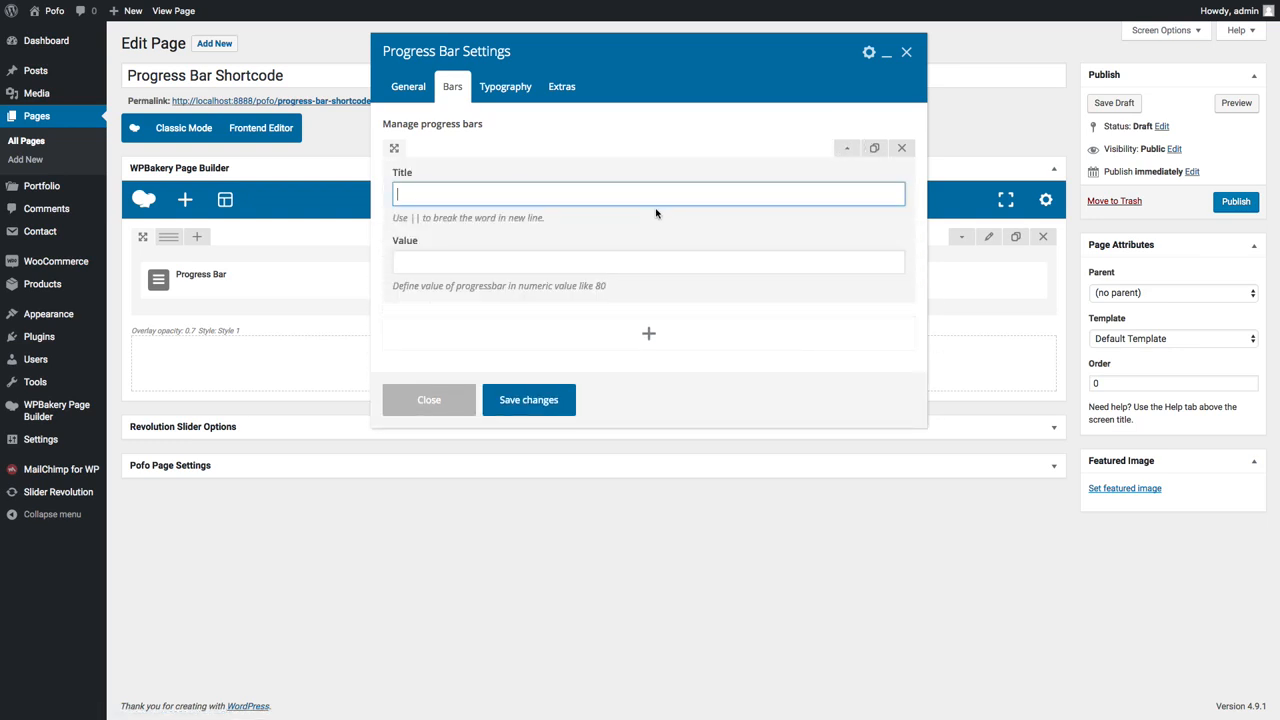
pyautogui.write('Design')
pyautogui.click(445, 266)
pyautogui.write('80')
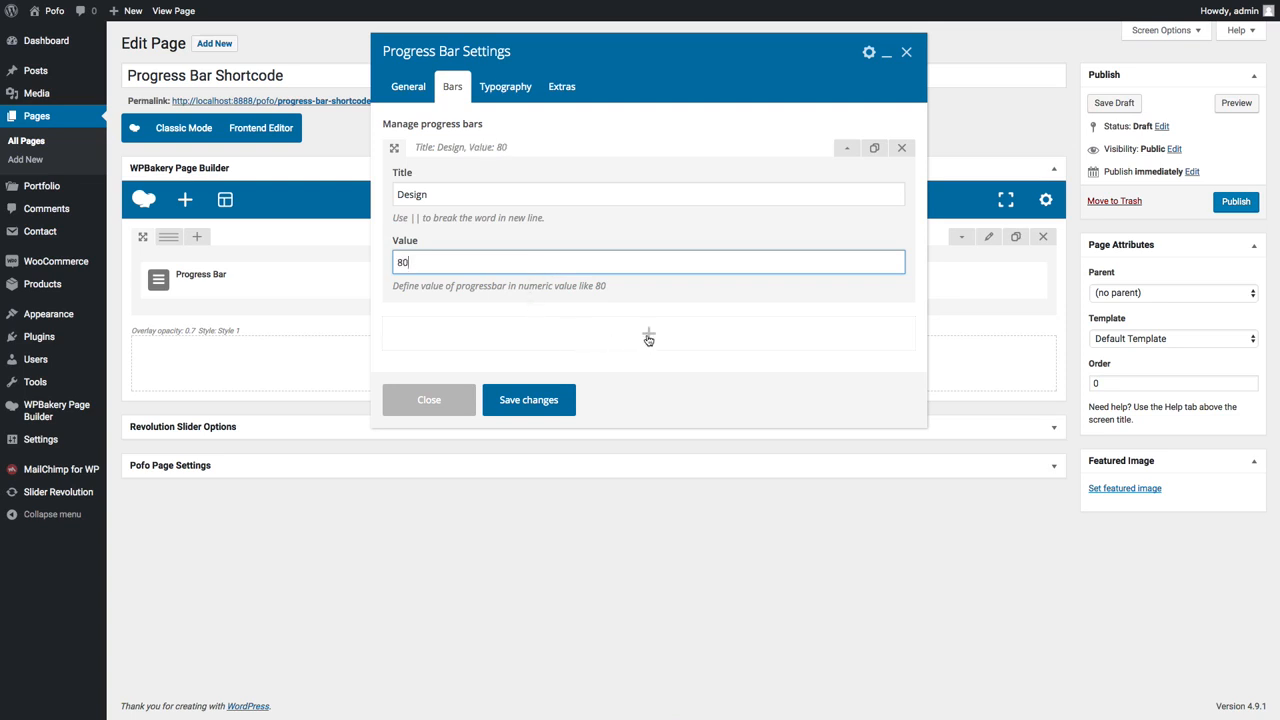
# Step: Duplicate the Design bar and give the copy the title "Graphics" and the value 75
pyautogui.click(874, 150)
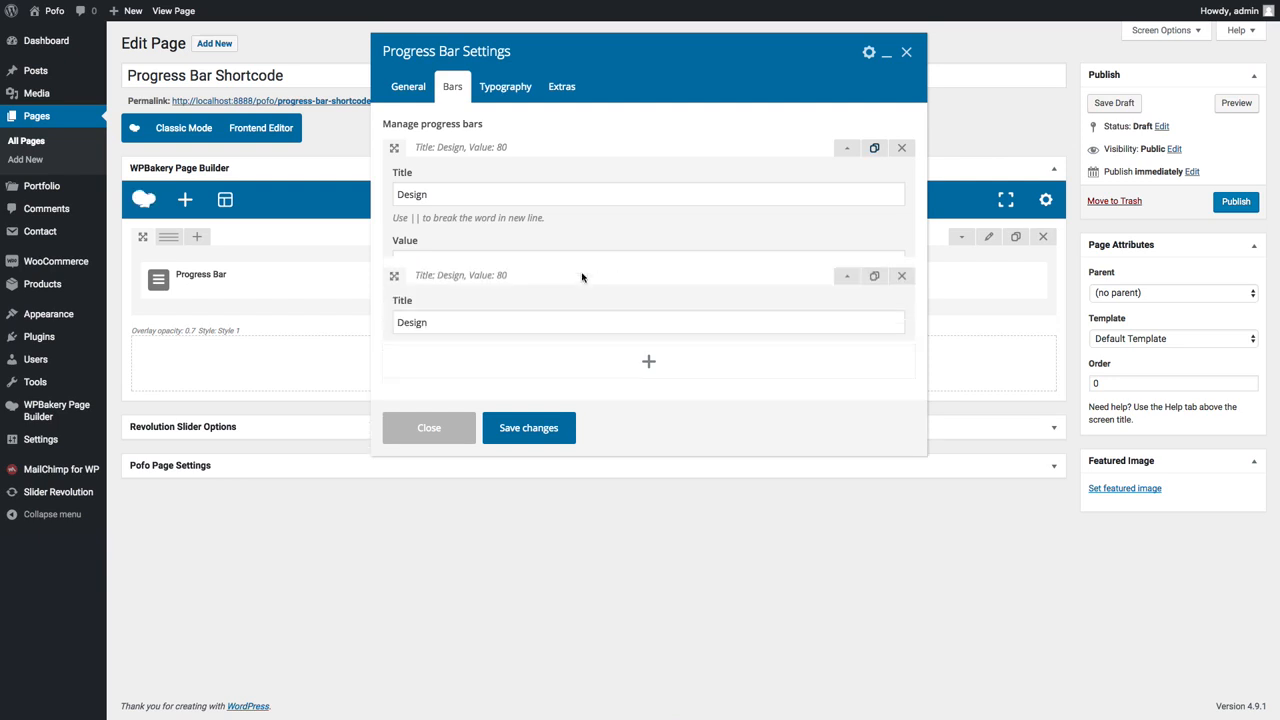
pyautogui.click(450, 221)
pyautogui.doubleClick(404, 223)
pyautogui.write('Graph')
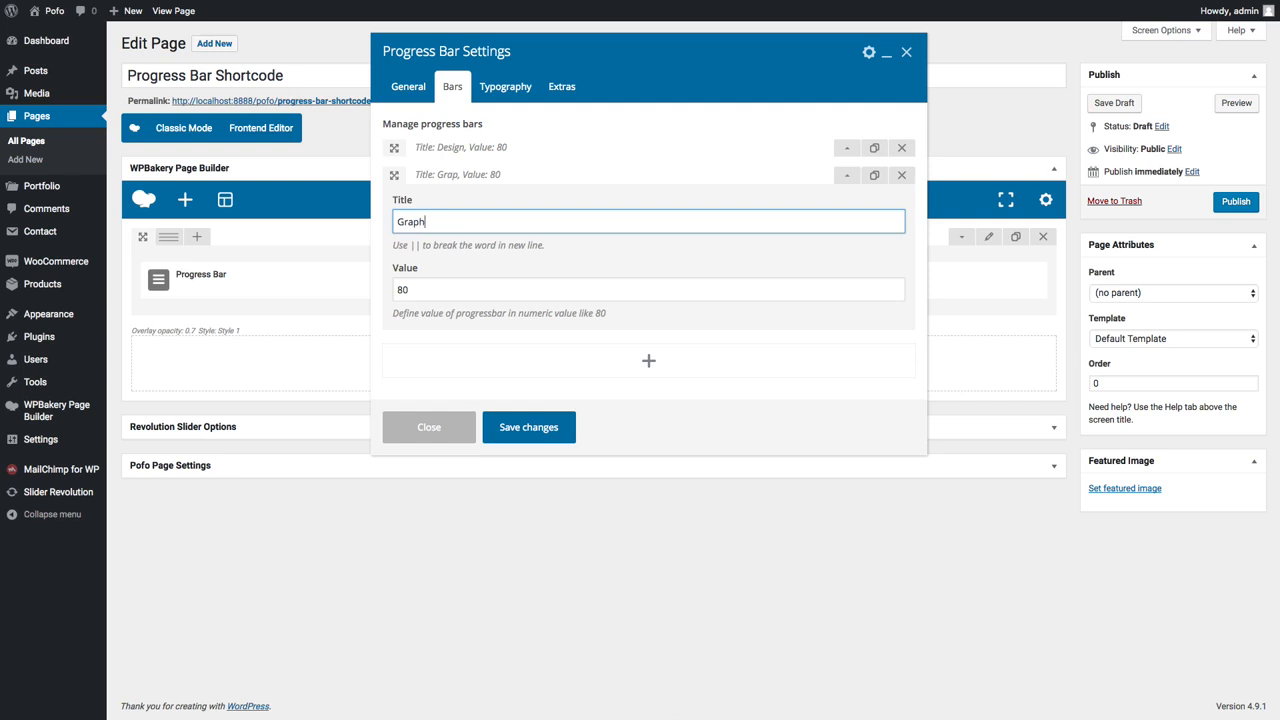
pyautogui.write('ics')
pyautogui.moveTo(420, 289); pyautogui.dragTo(383, 294)
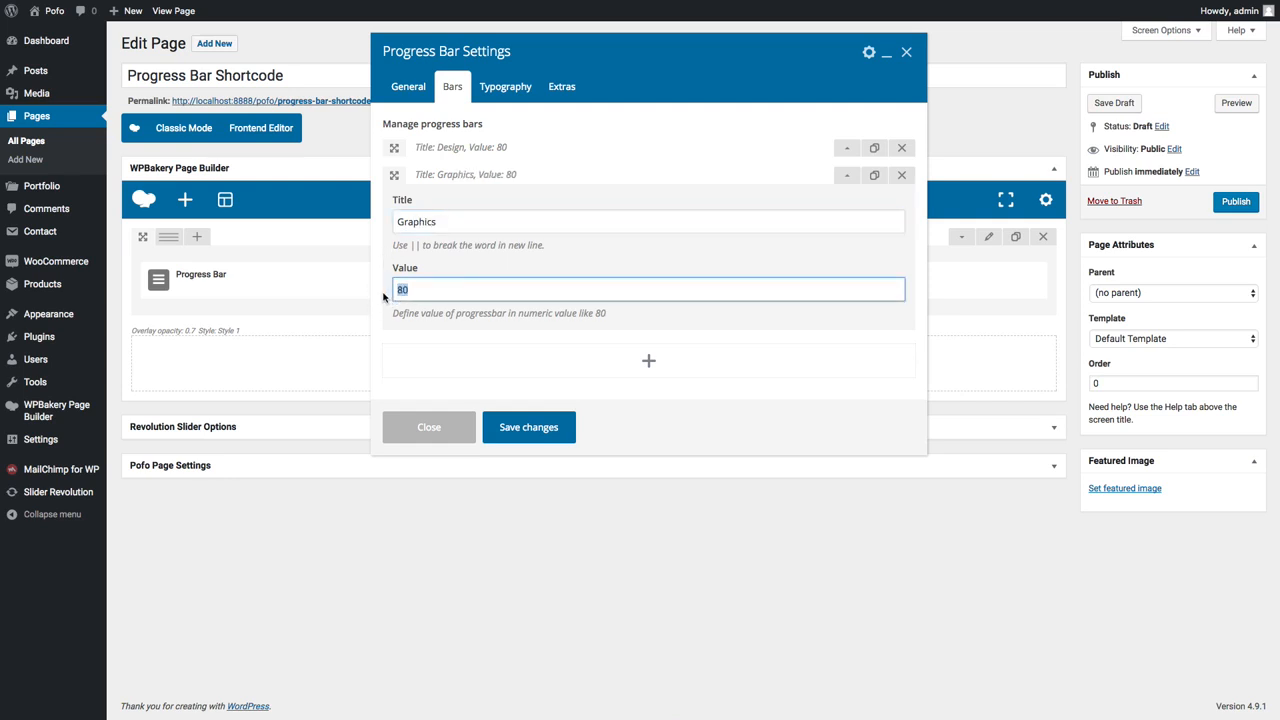
pyautogui.write('75')
# Step: Duplicate the Graphics bar and give the copy the title "WordPress" and the value 95
pyautogui.click(875, 177)
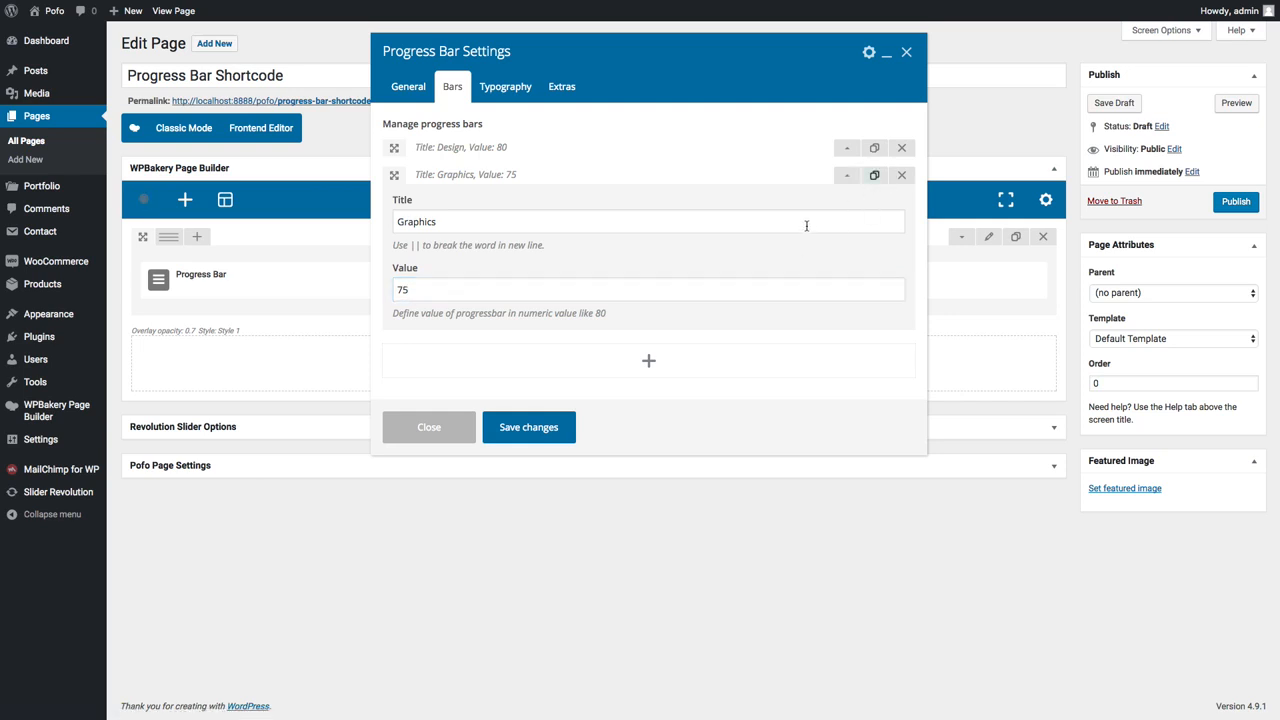
pyautogui.click(417, 250)
pyautogui.doubleClick(417, 250)
pyautogui.write('WordPress')
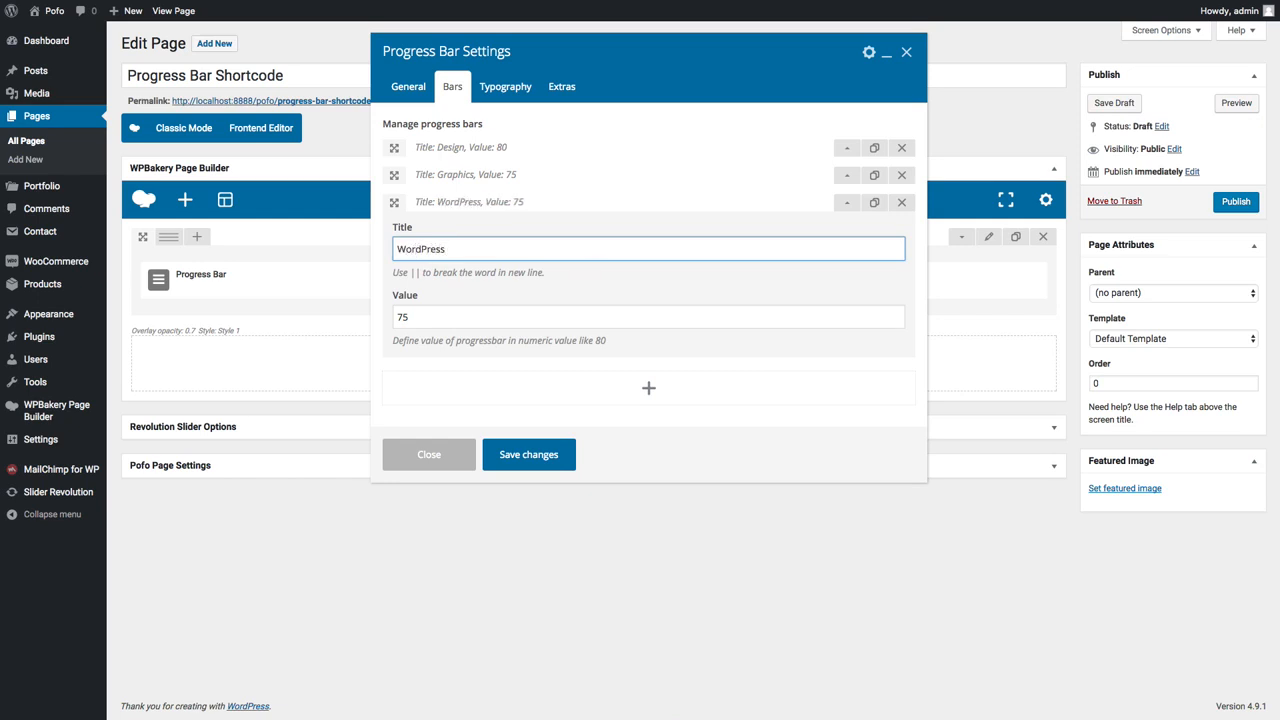
pyautogui.doubleClick(402, 317)
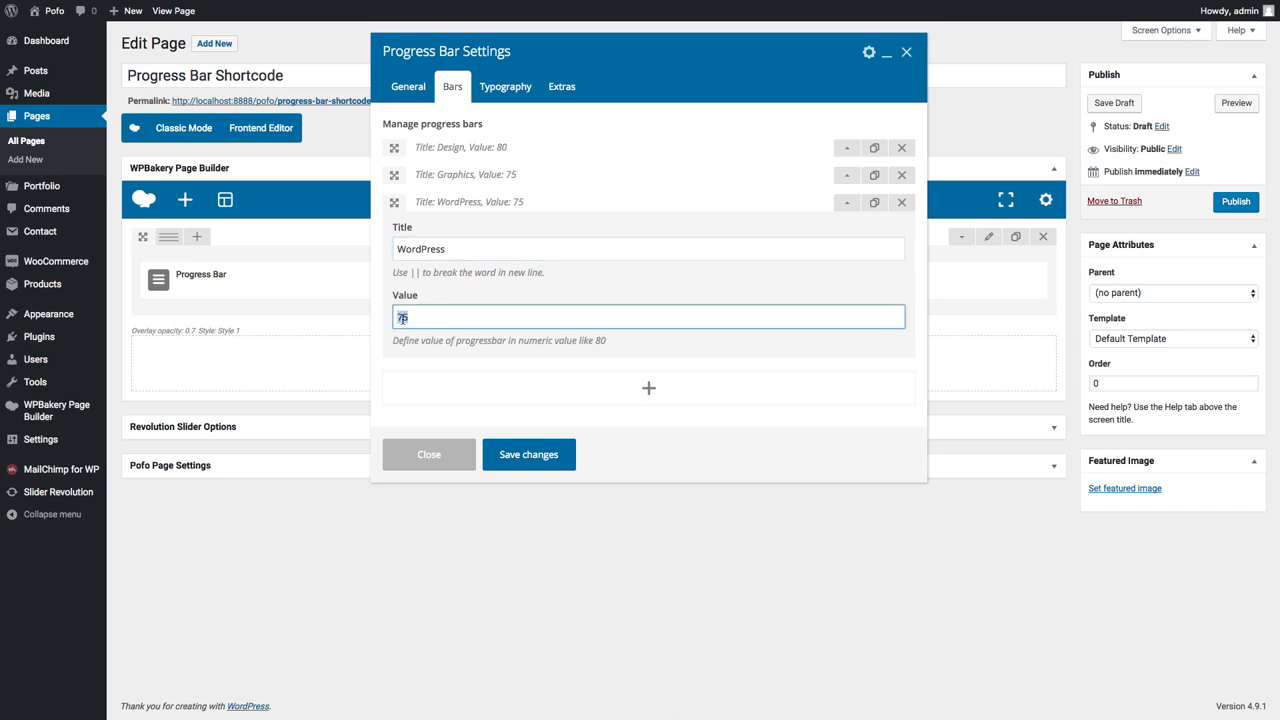
pyautogui.write('95')
# Step: Duplicate the WordPress bar and give the copy the title "SEO" and the value 60
pyautogui.click(873, 205)
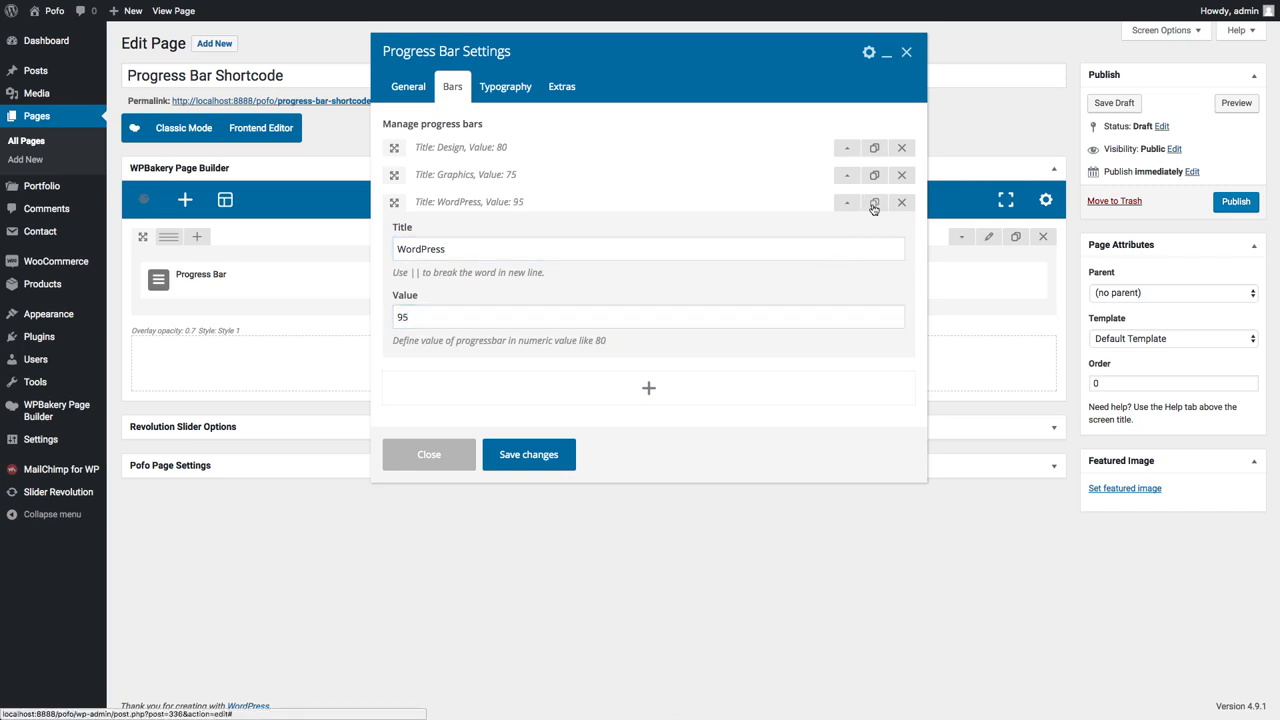
pyautogui.doubleClick(428, 277)
pyautogui.write('SEO')
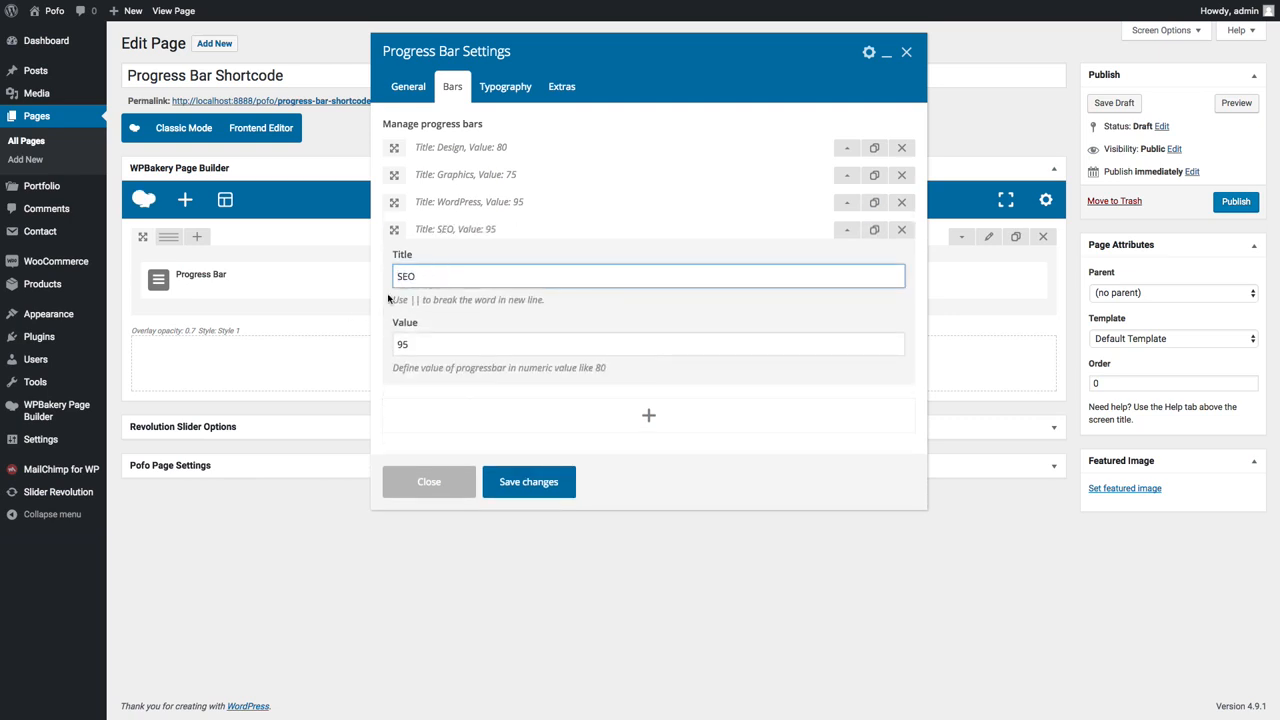
pyautogui.doubleClick(402, 344)
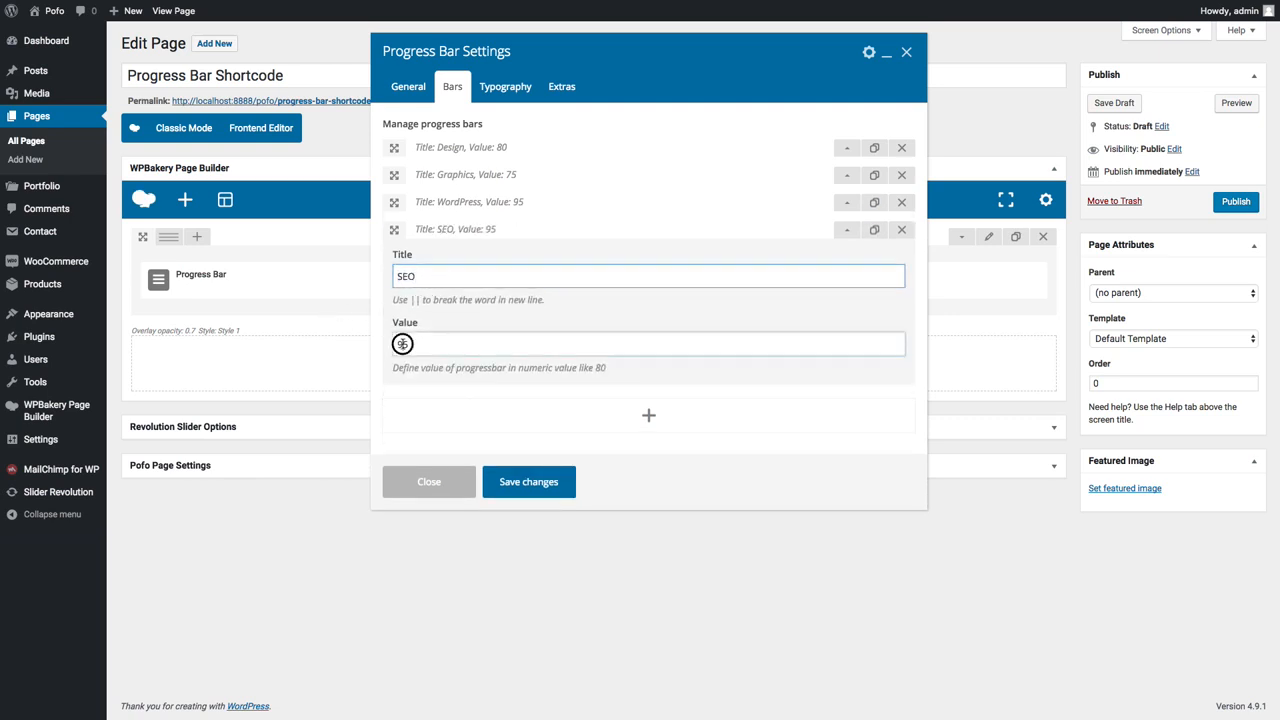
pyautogui.write('60')
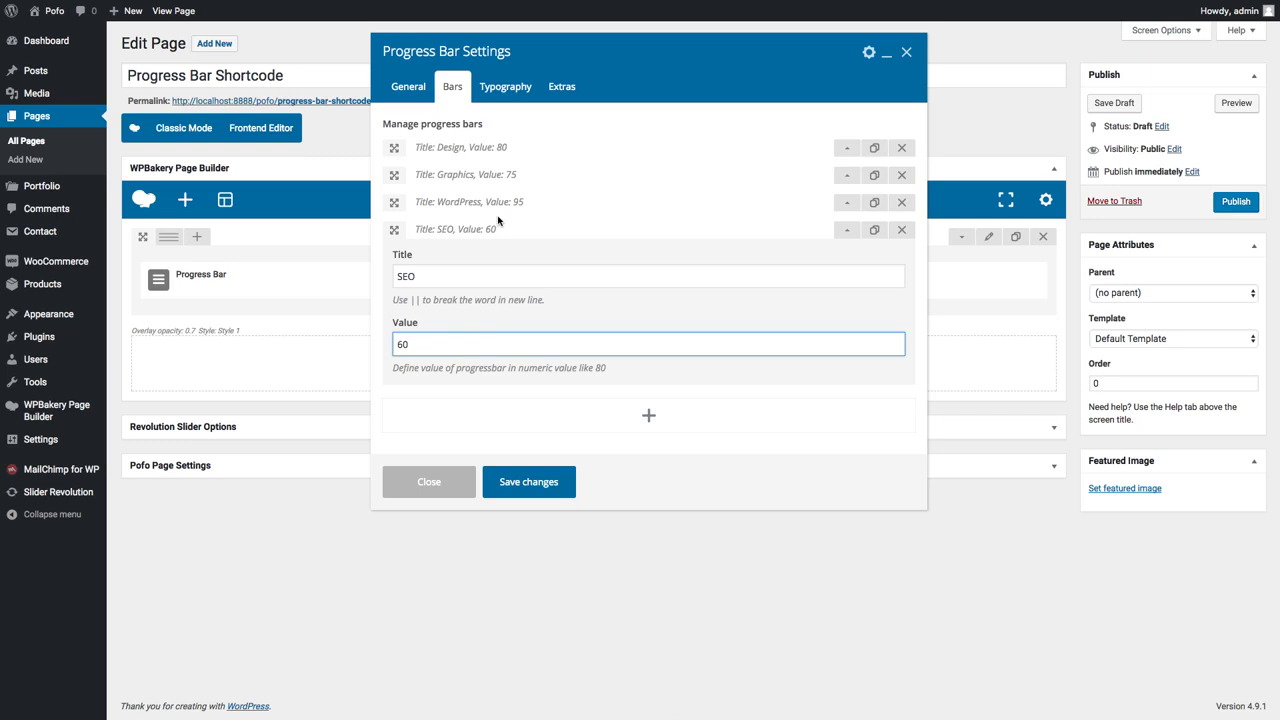
# Step: Examine the title typography options for the progress bars, including font size, spacing, weight, element tag, color, underline and auto responsive font size
pyautogui.click(516, 103)
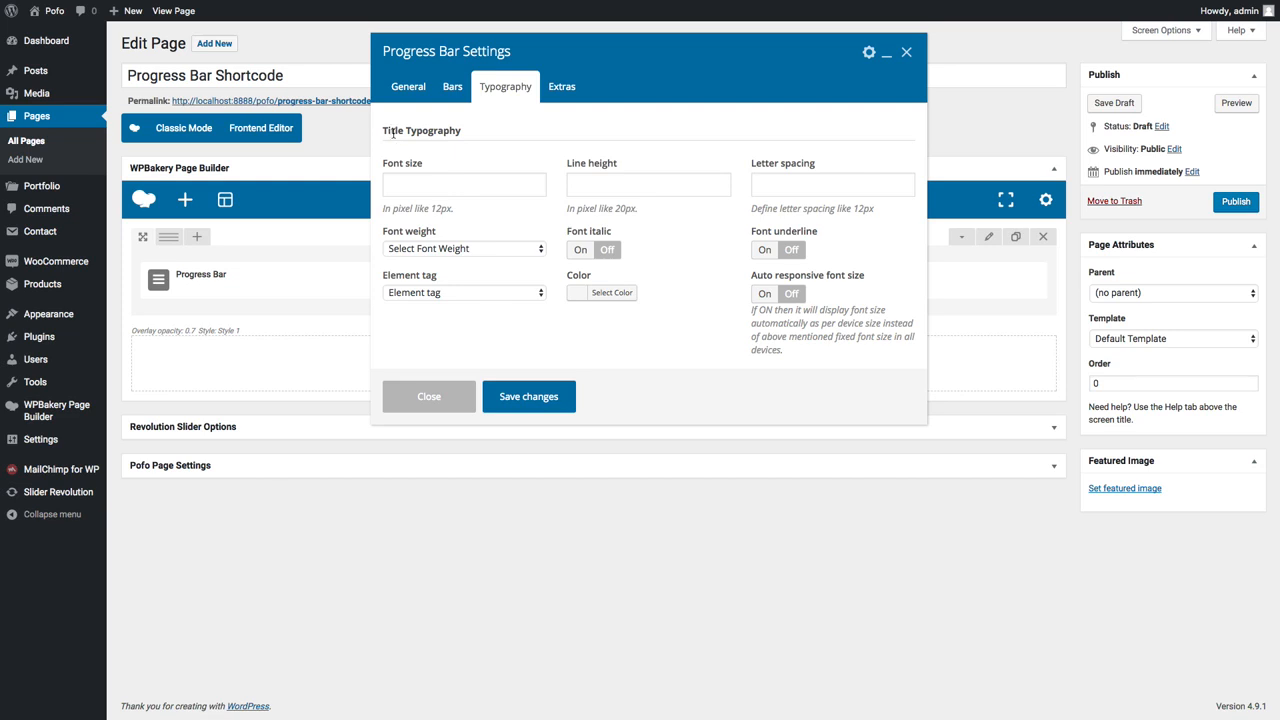
pyautogui.click(420, 184)
pyautogui.click(686, 186)
pyautogui.click(788, 186)
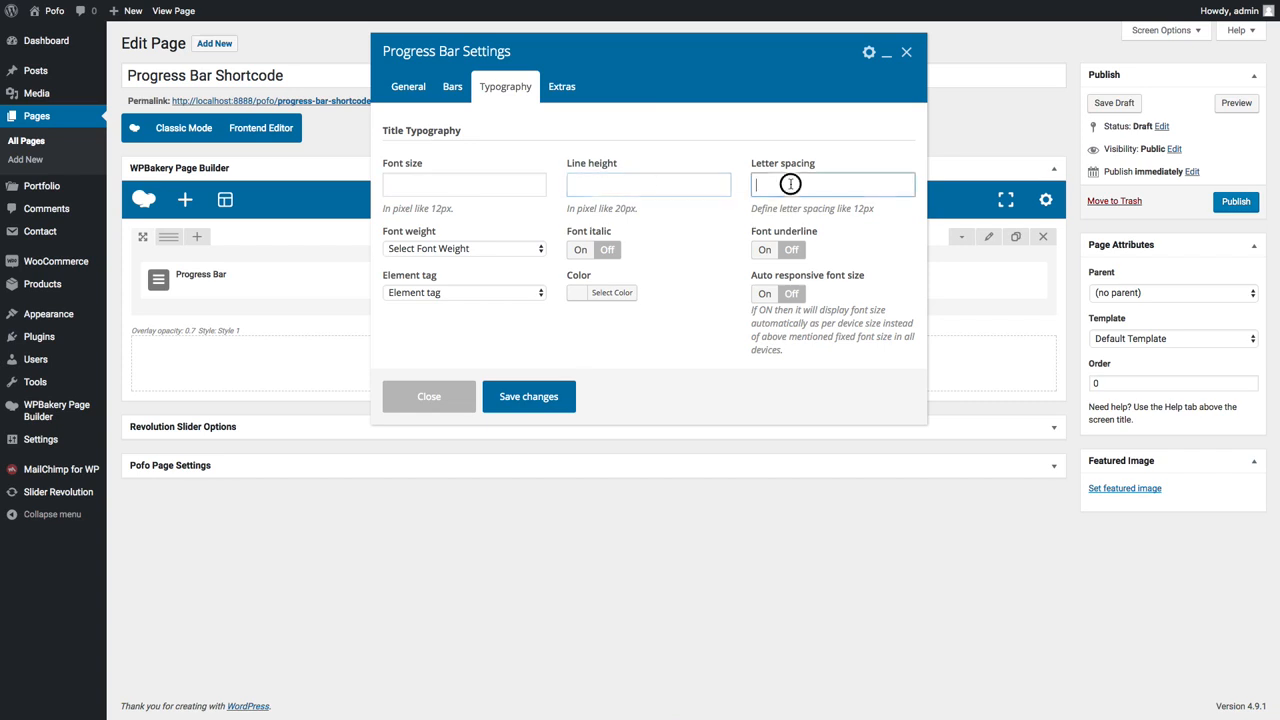
pyautogui.click(484, 254)
pyautogui.click(508, 228)
pyautogui.click(444, 294)
pyautogui.click(586, 350)
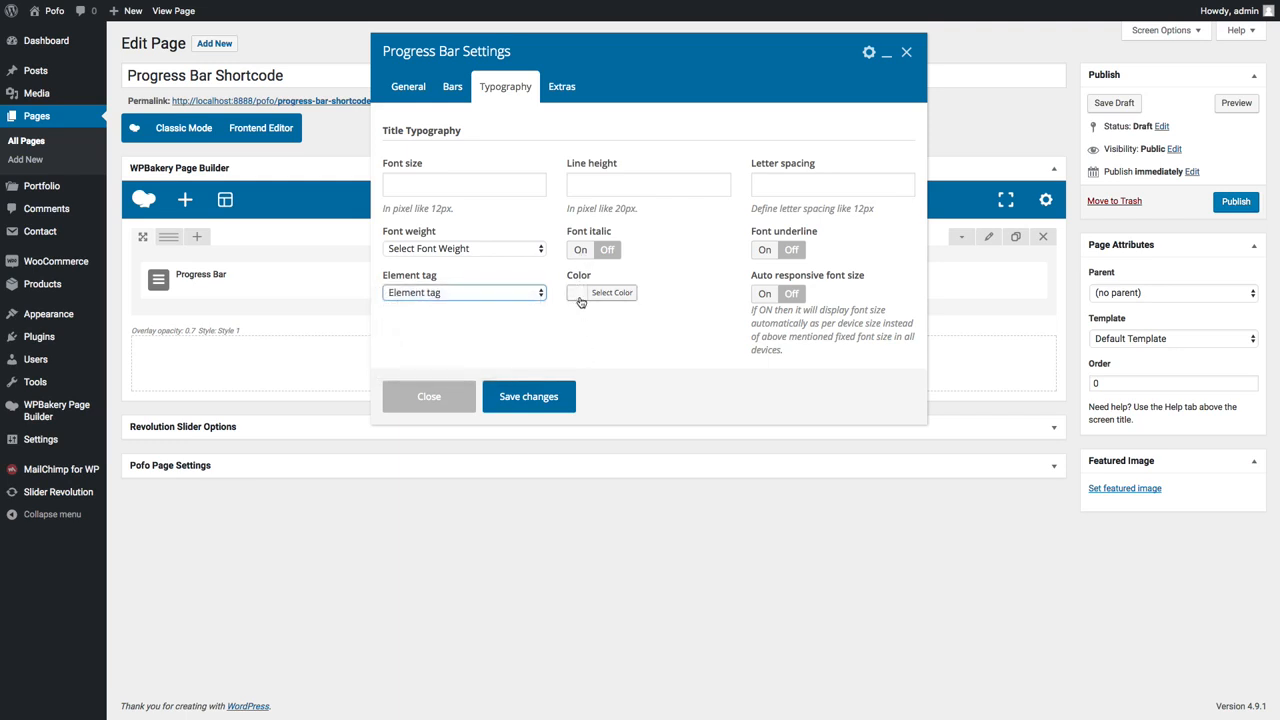
pyautogui.click(581, 298)
pyautogui.click(543, 323)
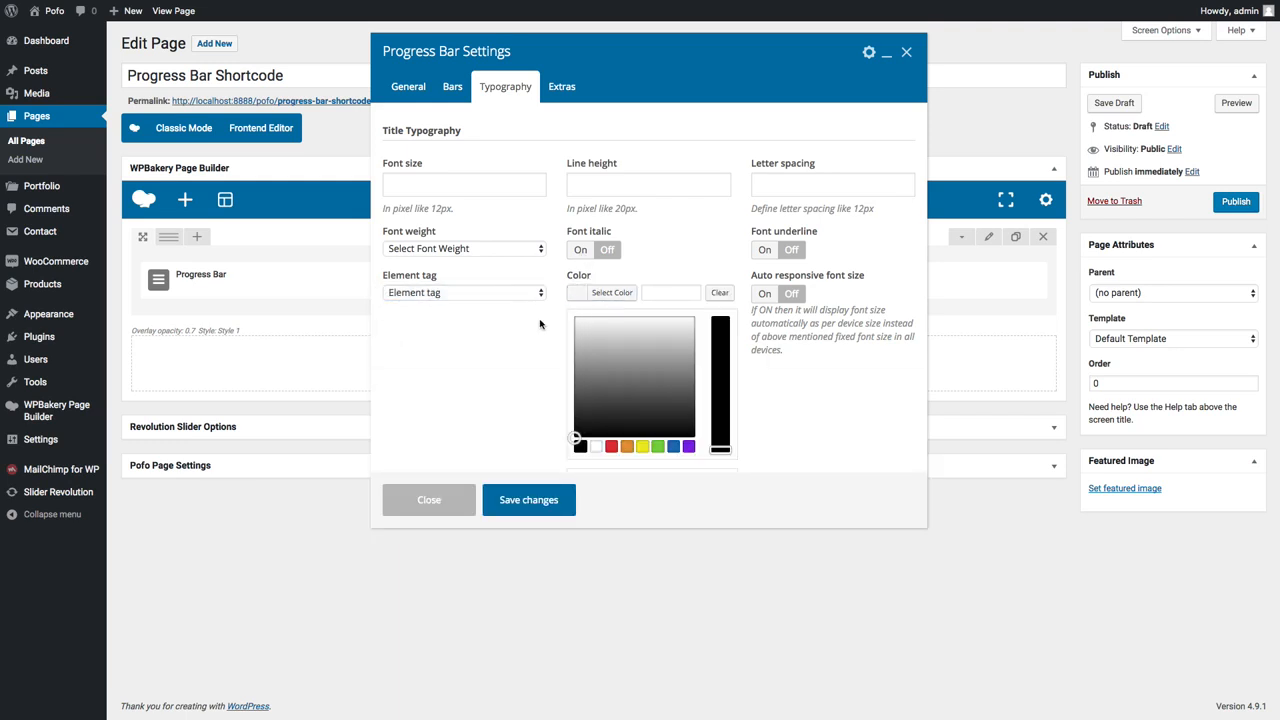
pyautogui.click(763, 252)
pyautogui.click(791, 250)
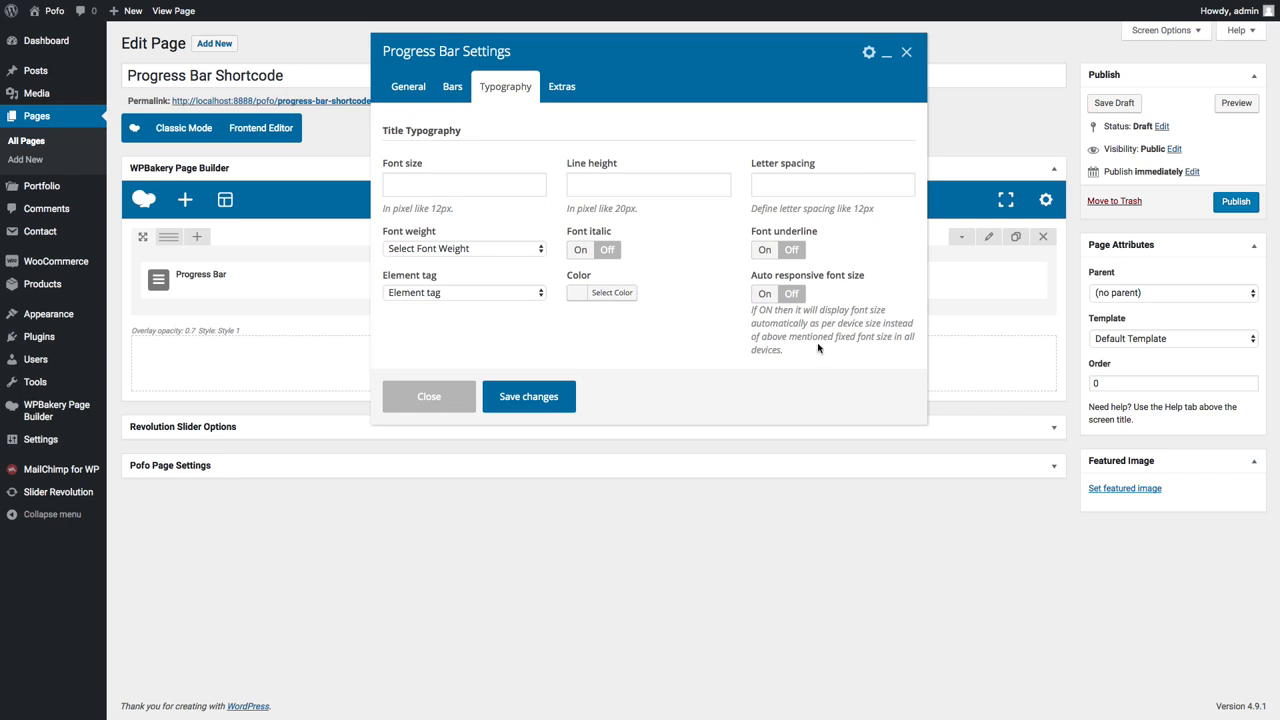
pyautogui.moveTo(846, 336); pyautogui.dragTo(806, 324)
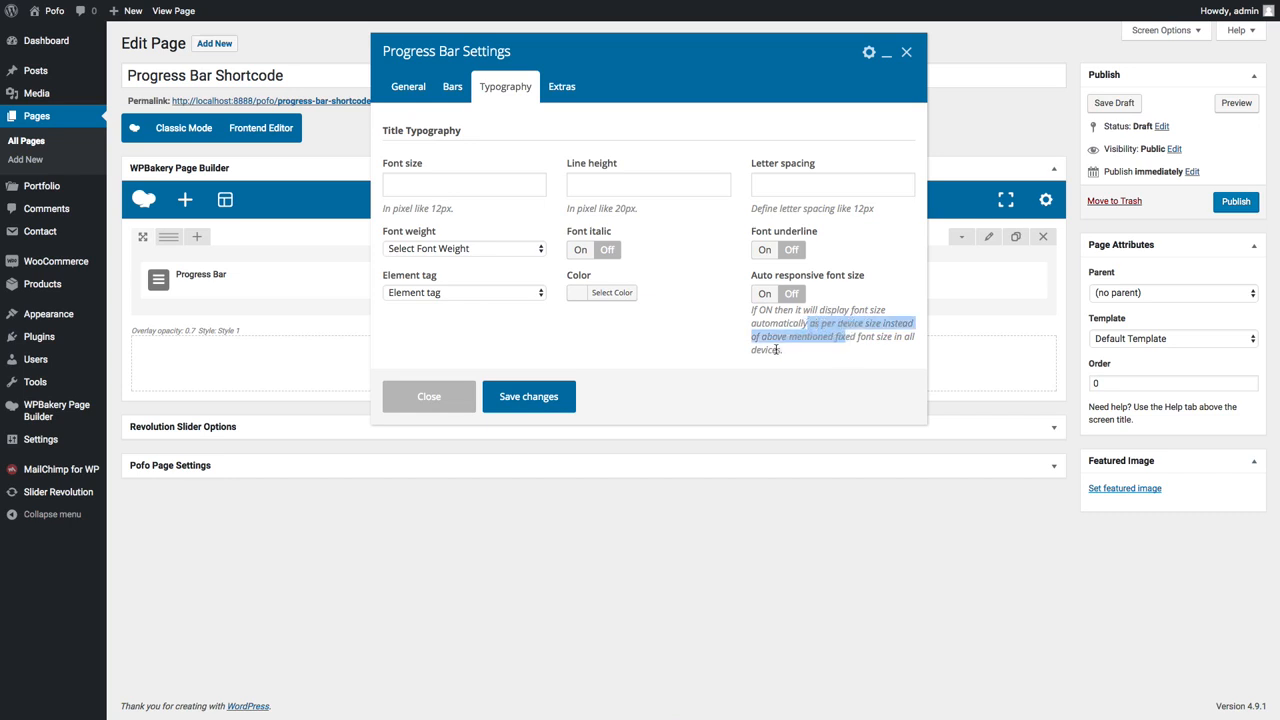
pyautogui.click(438, 185)
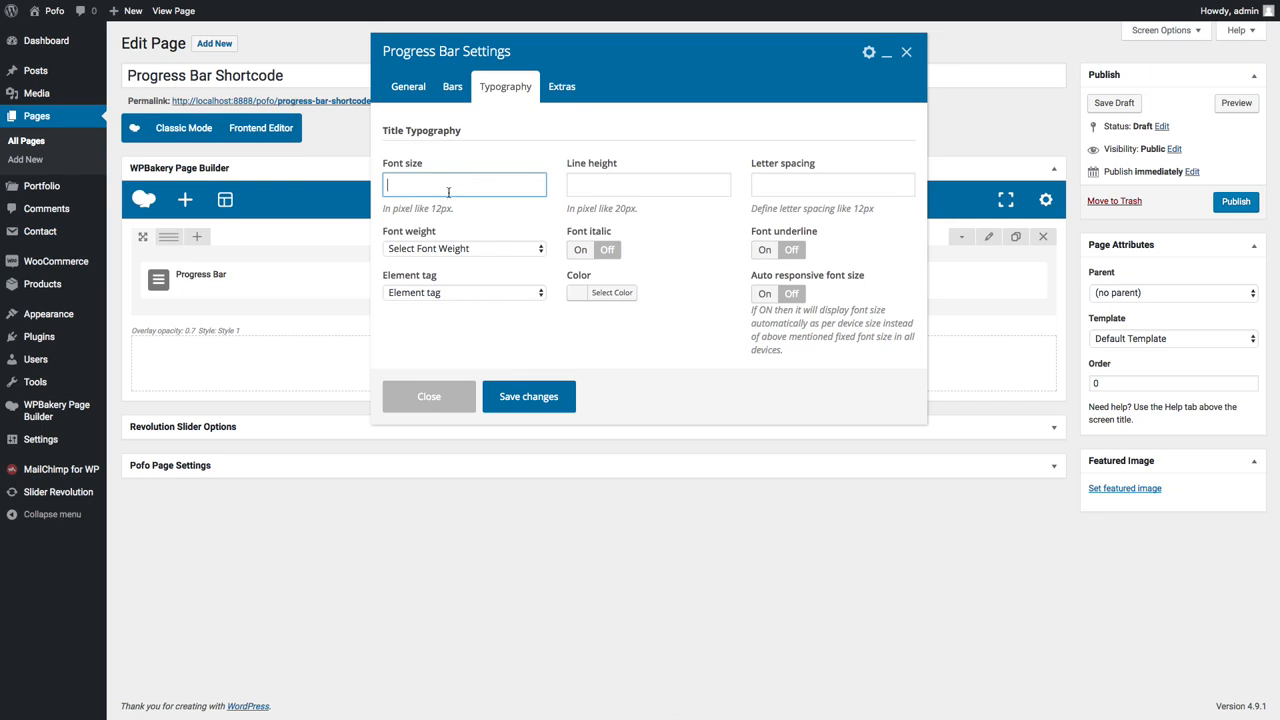
# Step: Examine the extra settings for the progress bar's element ID and extra class name
pyautogui.click(557, 92)
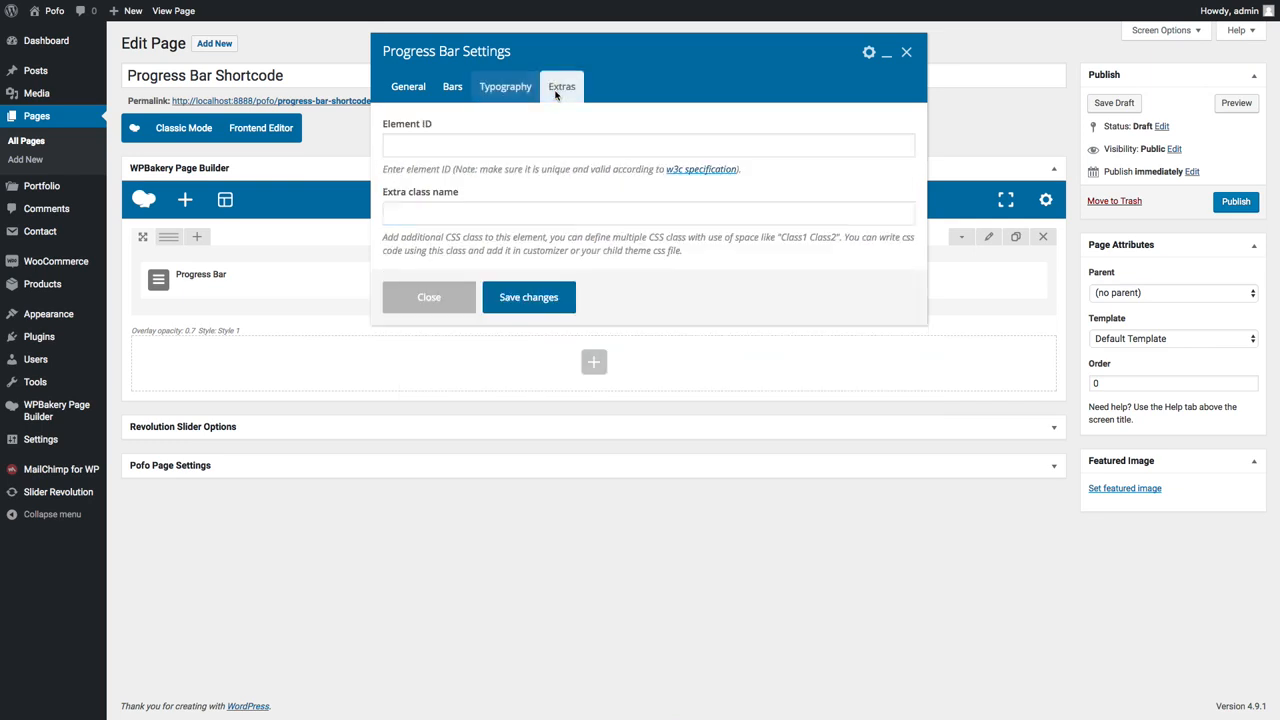
pyautogui.click(428, 149)
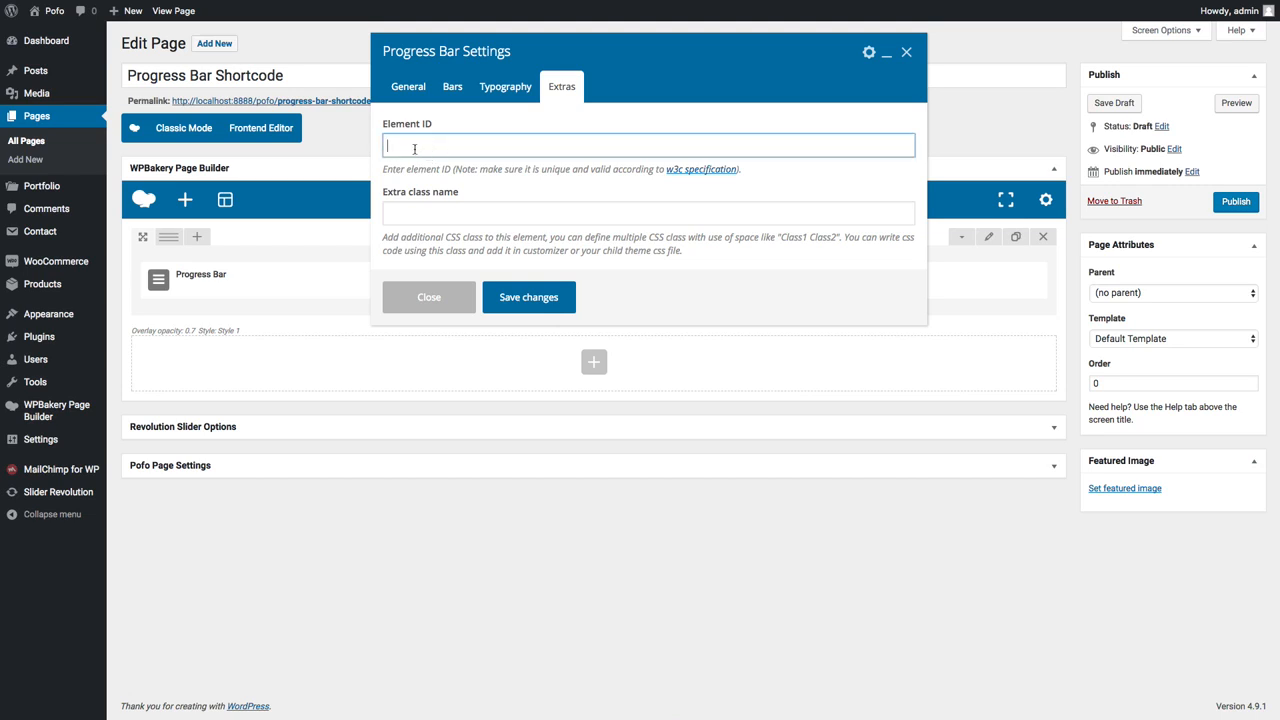
pyautogui.click(422, 215)
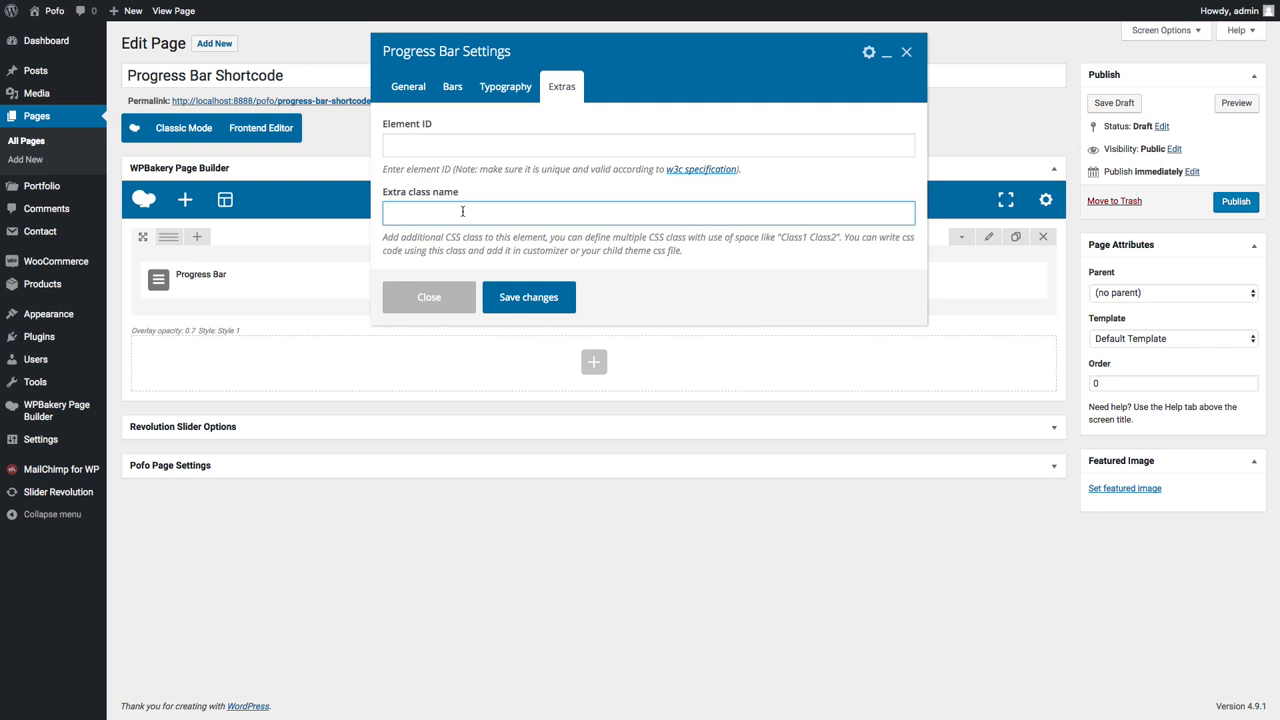
pyautogui.click(420, 148)
pyautogui.click(434, 215)
# Step: Save the progress bar settings and preview the page
pyautogui.click(528, 297)
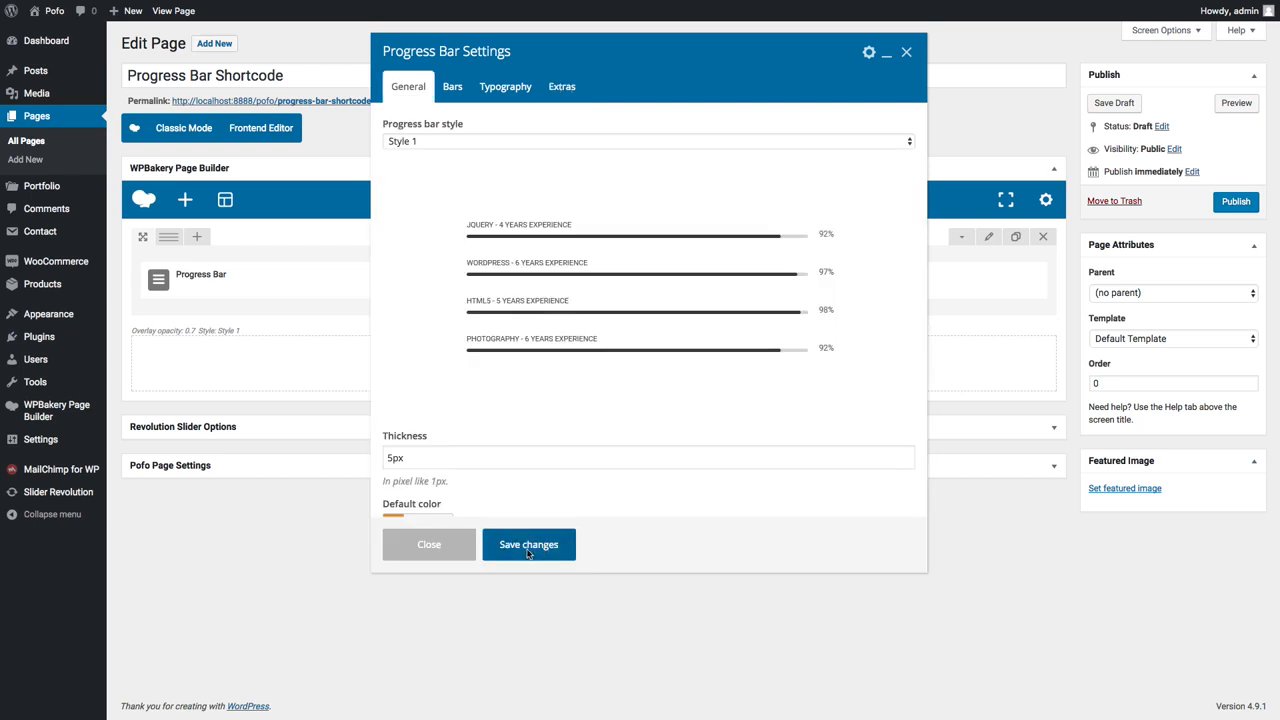
pyautogui.click(528, 552)
pyautogui.click(1235, 104)
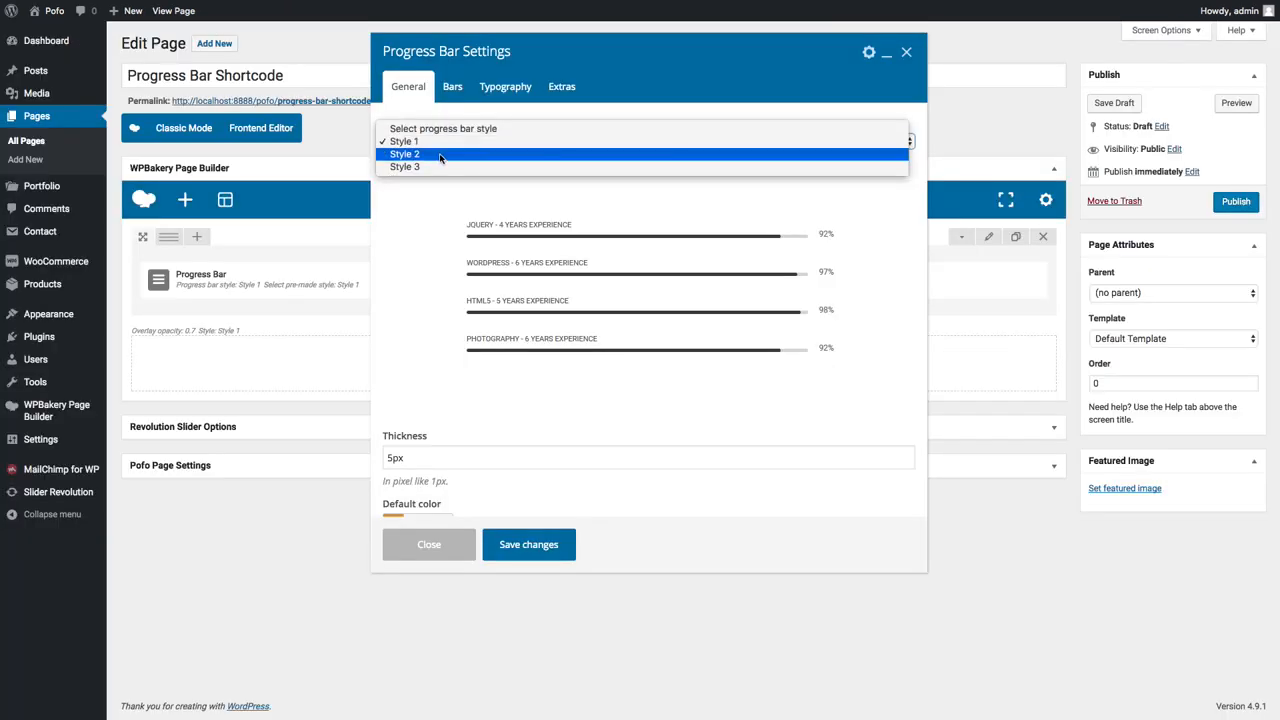
# Step: Set the progress bar style to Style 2, save the settings and preview the page
pyautogui.click(440, 156)
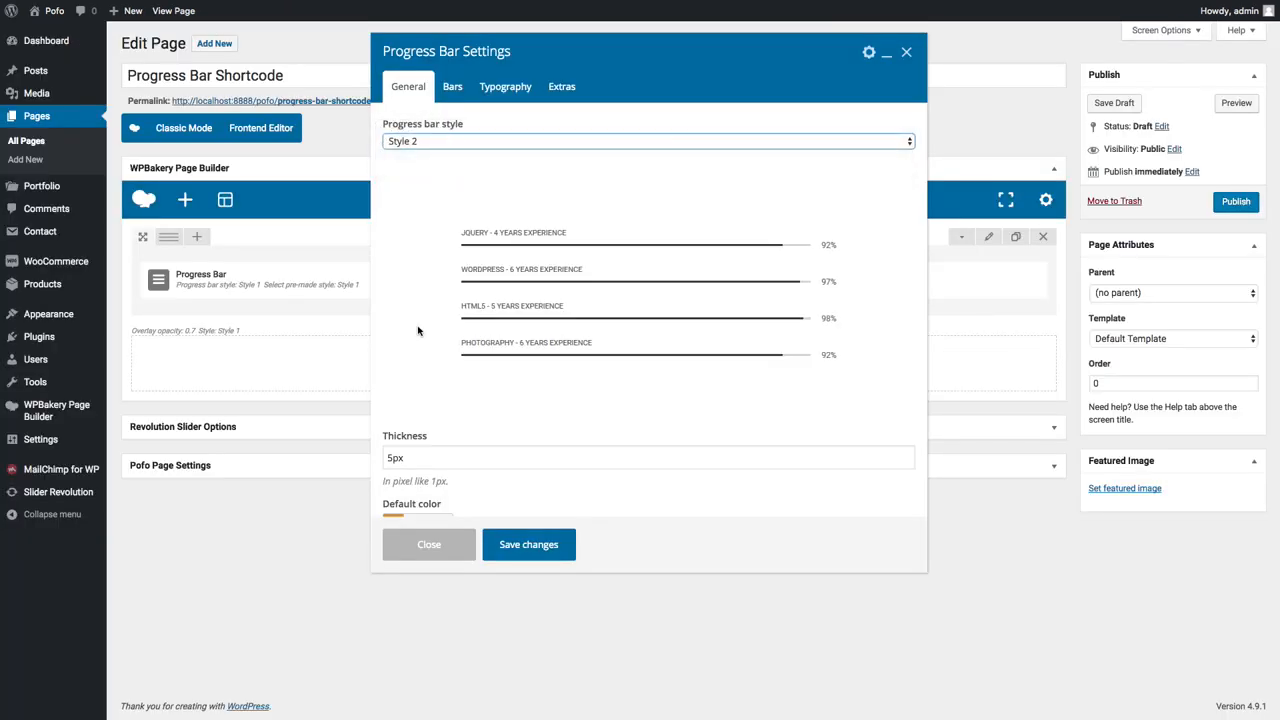
pyautogui.scroll(-2, 418, 330)
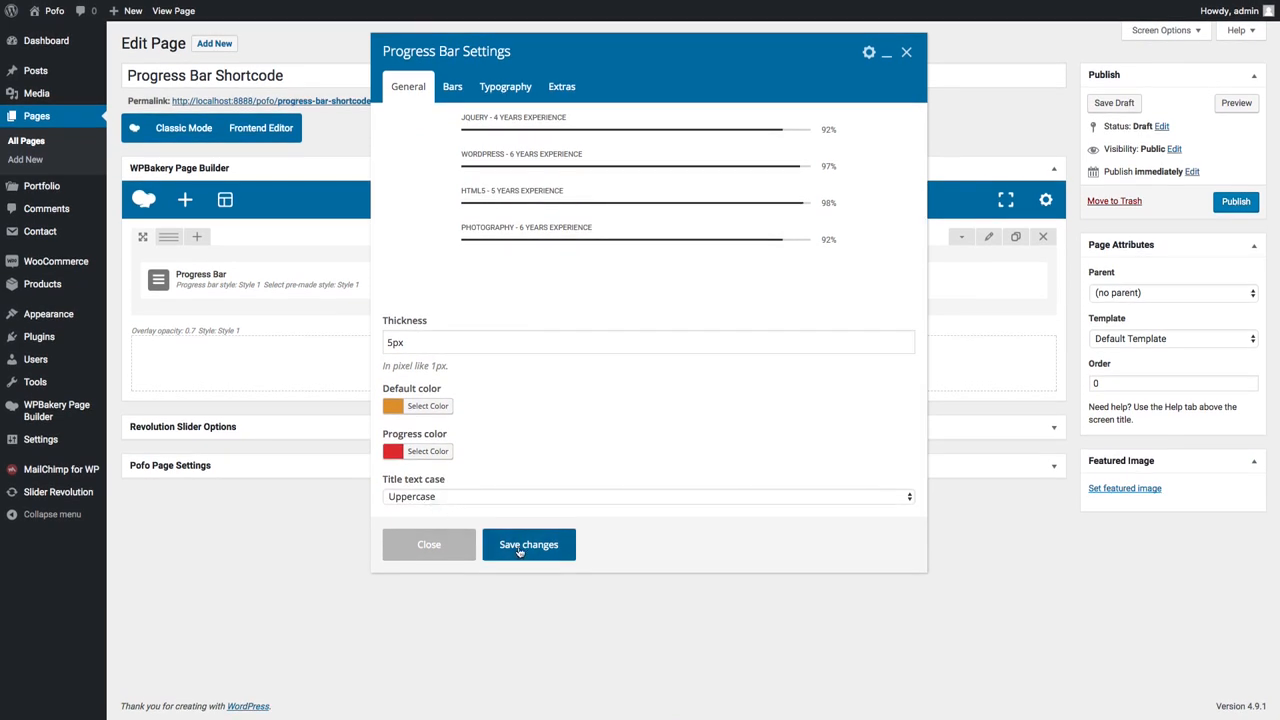
pyautogui.click(519, 548)
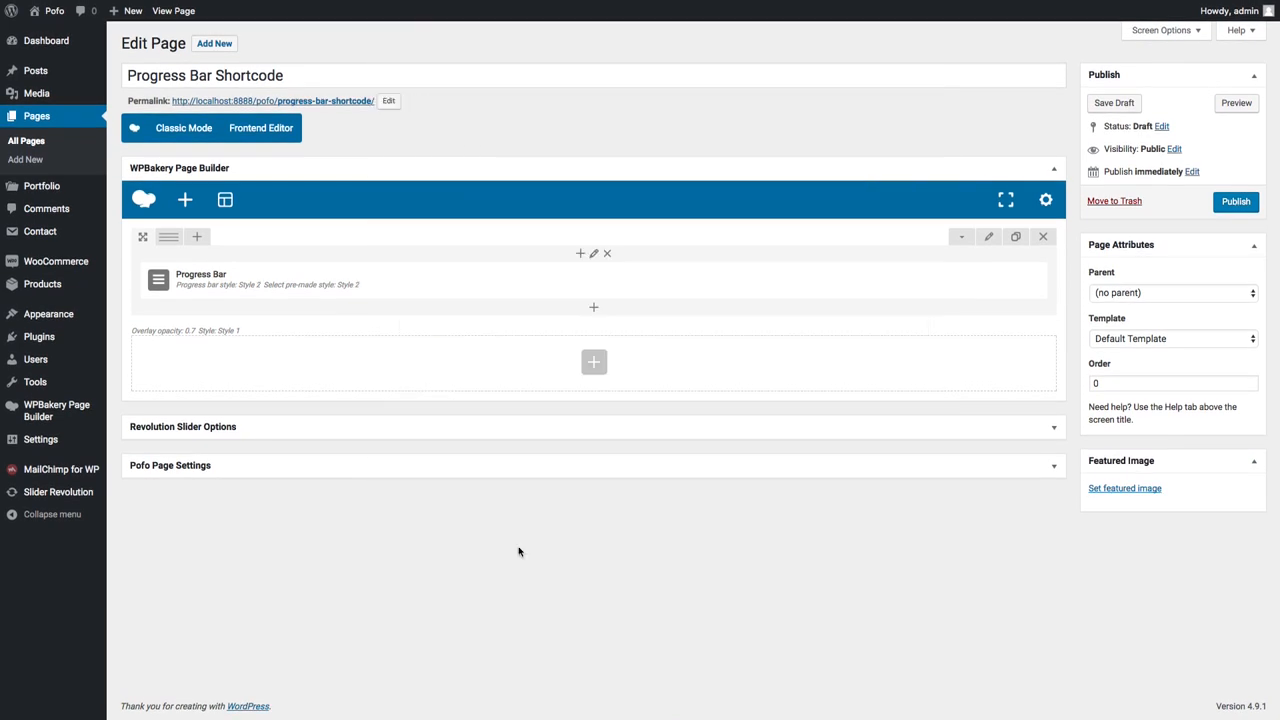
pyautogui.click(1236, 106)
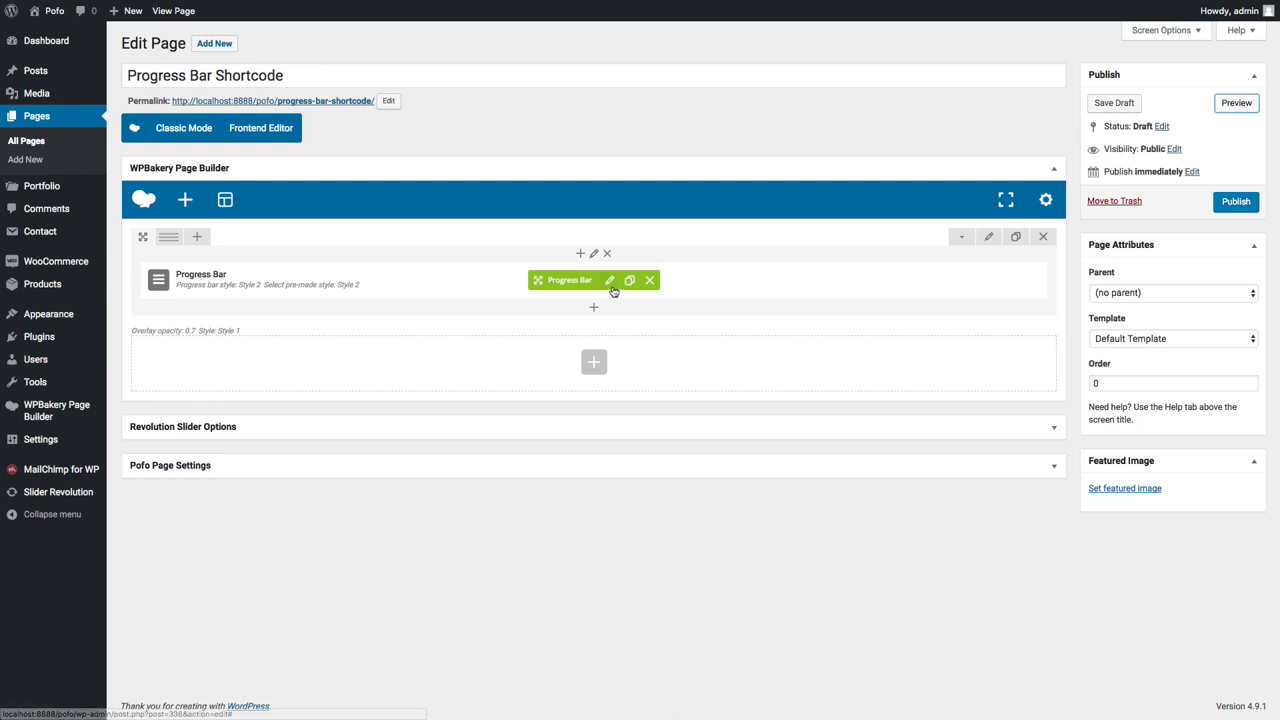
# Step: Reopen the Progress Bar element's settings and set the progress bar style to Style 3
pyautogui.click(610, 284)
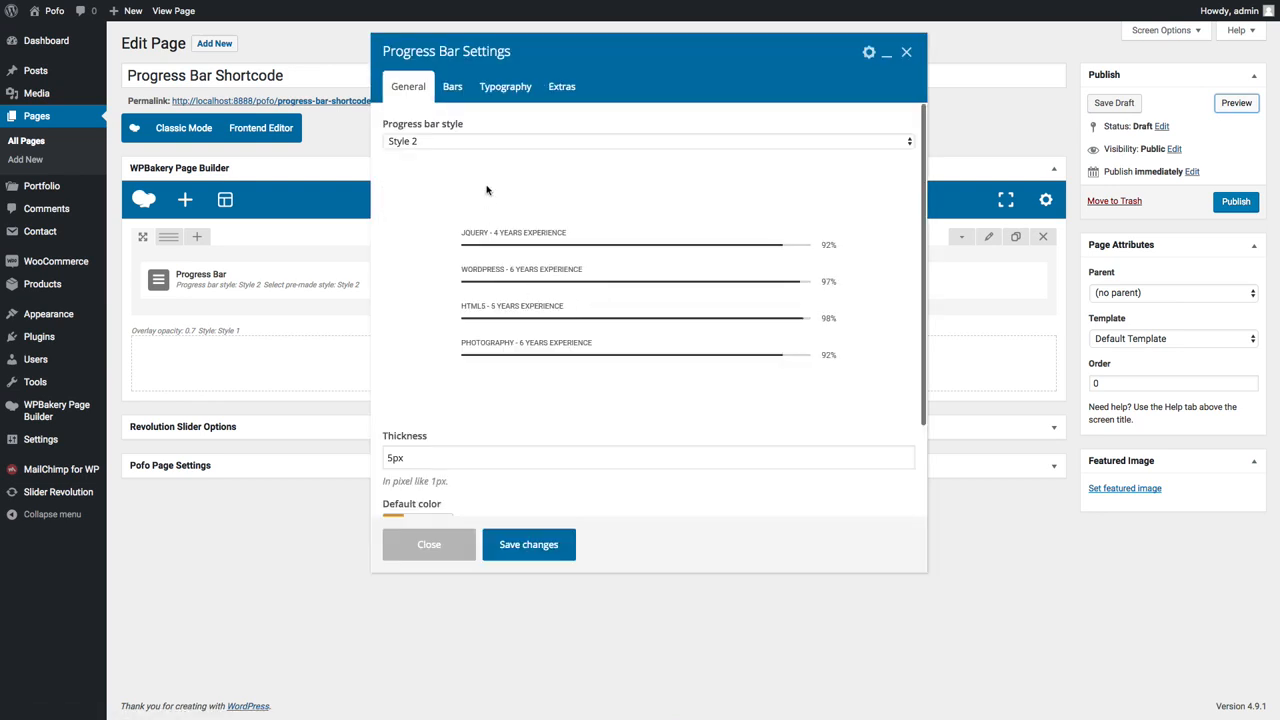
pyautogui.click(466, 142)
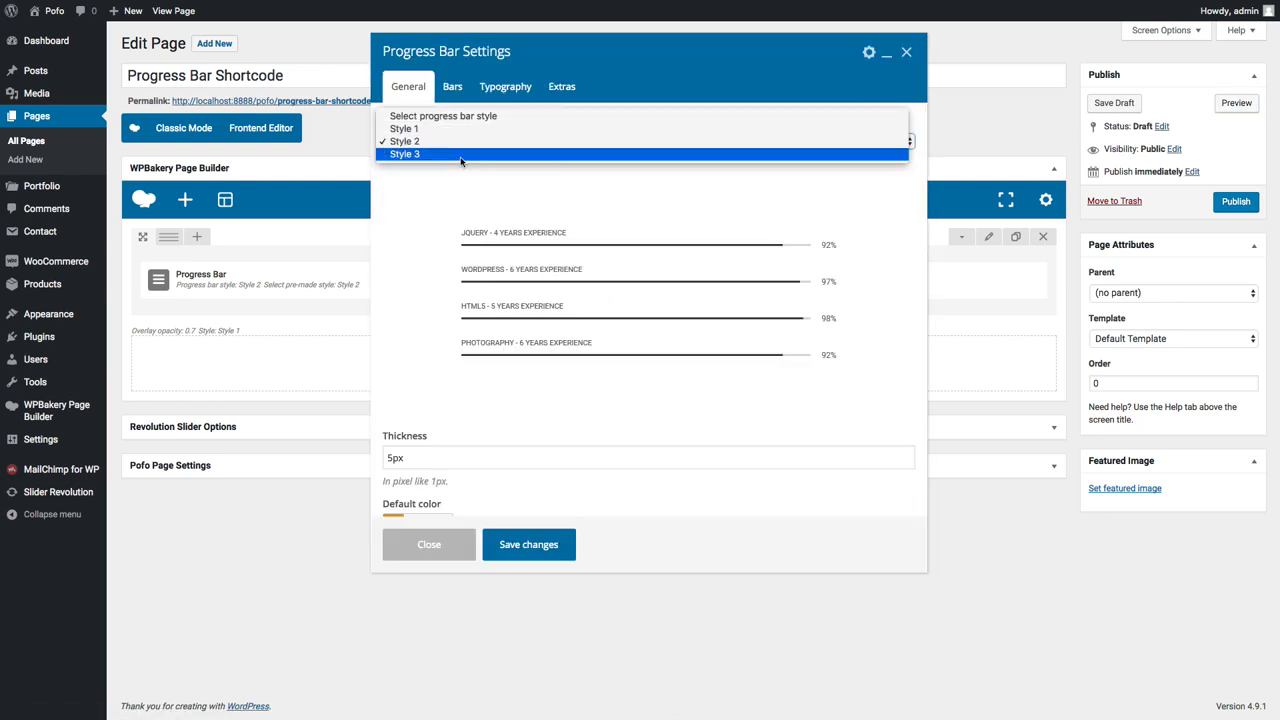
pyautogui.click(461, 154)
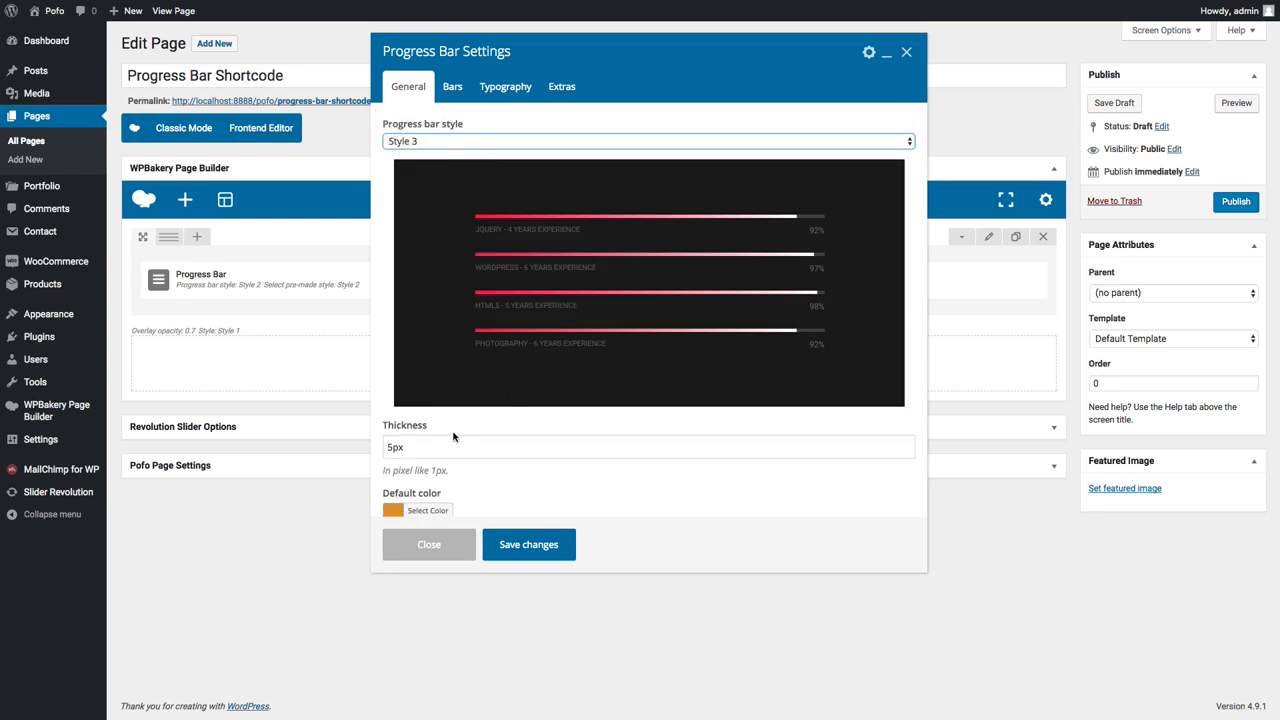
# Step: Set the gradient color to green, save the settings and preview the page before returning to the editor
pyautogui.scroll(-5, 441, 437)
pyautogui.click(428, 452)
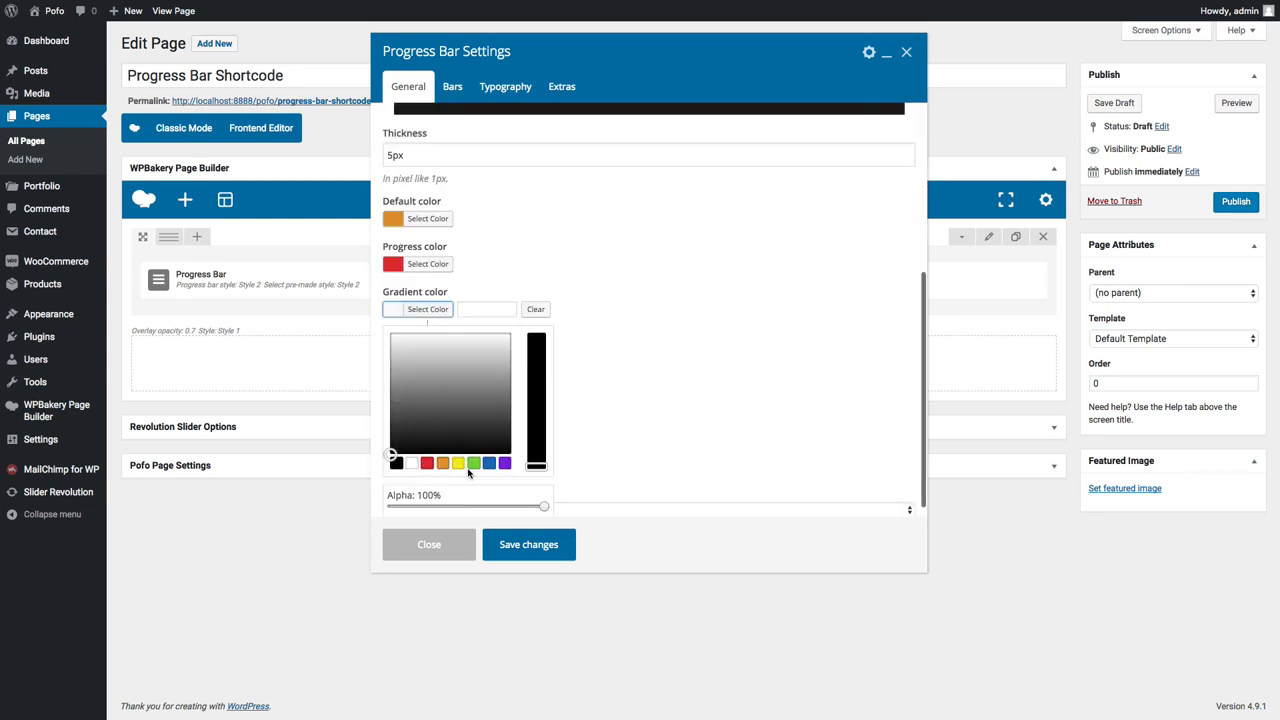
pyautogui.click(475, 466)
pyautogui.click(692, 361)
pyautogui.click(1239, 108)
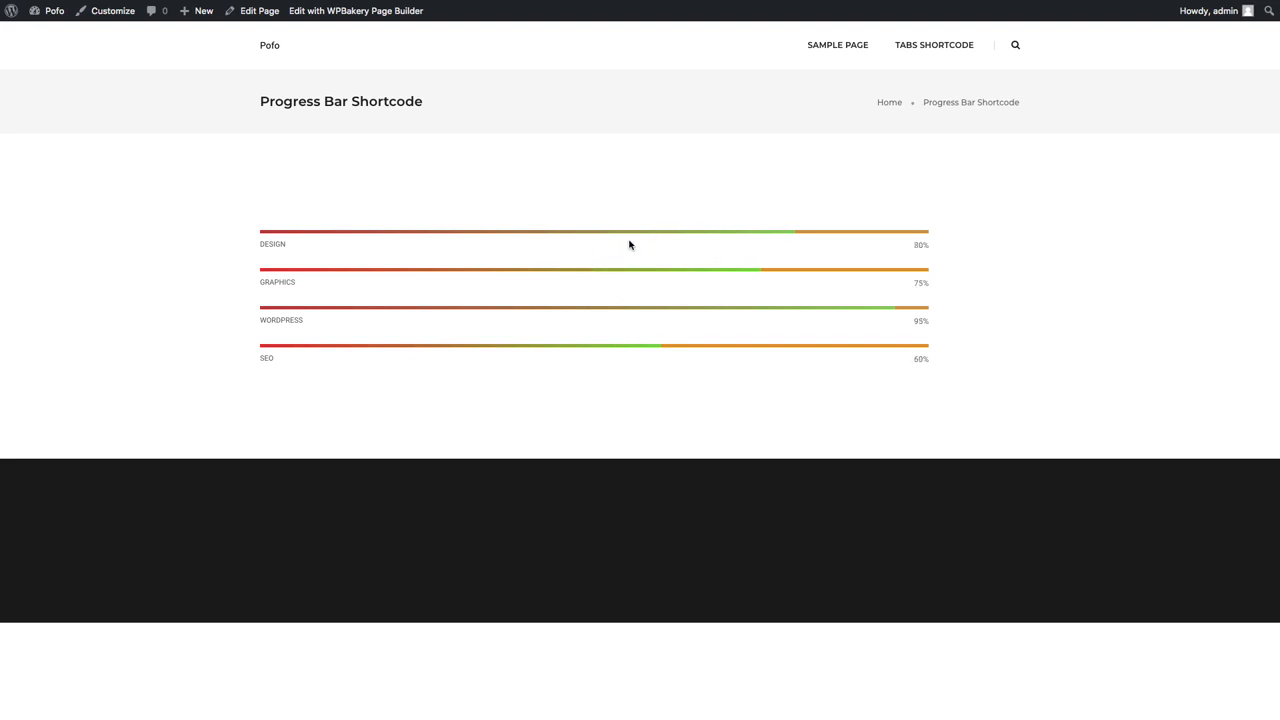
pyautogui.hotkey('ctrl', 'shift', 'Tab')
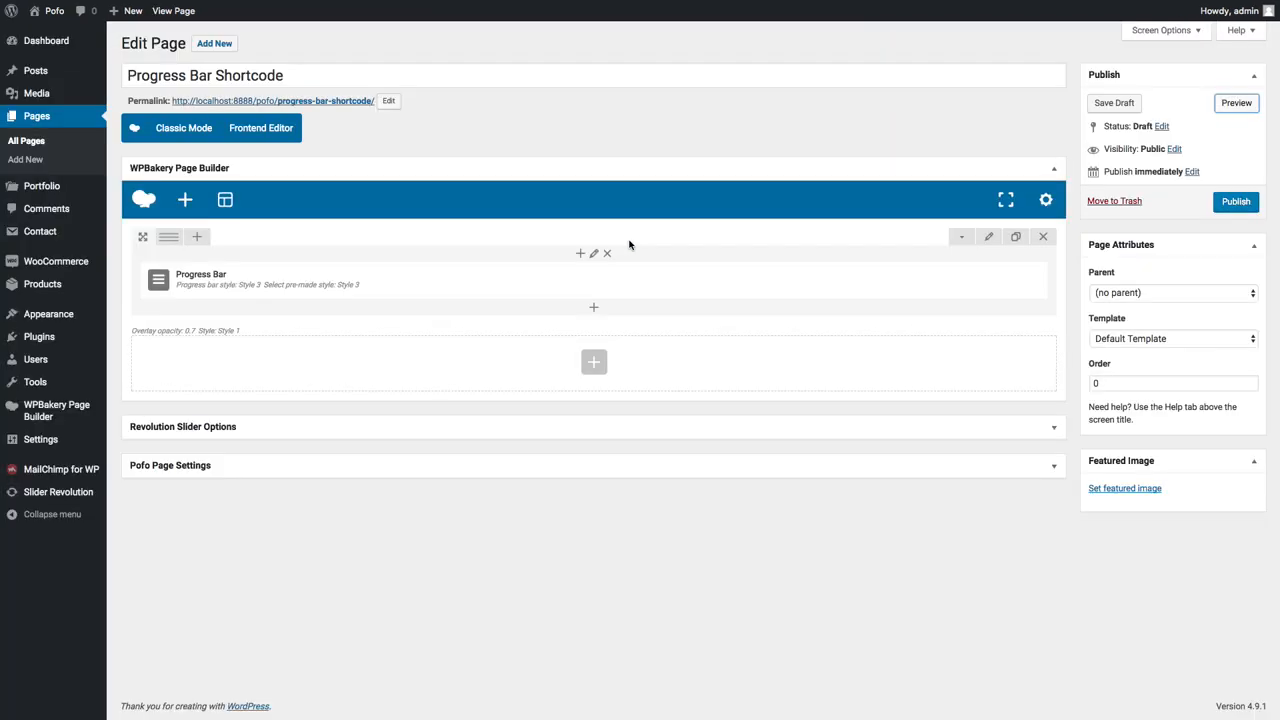